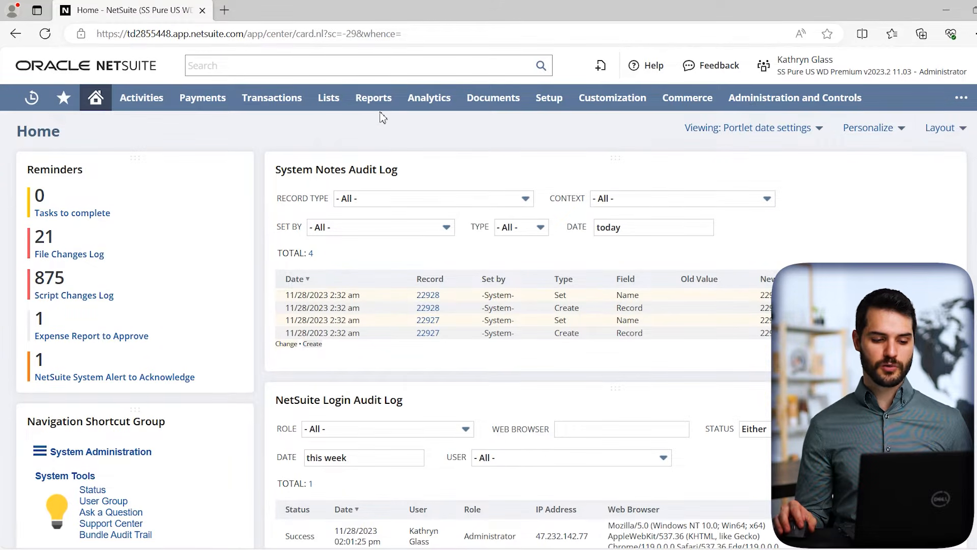
Open the list of record types for creating a new search
{"action": "mouse_move", "coordinate": [386, 104]}
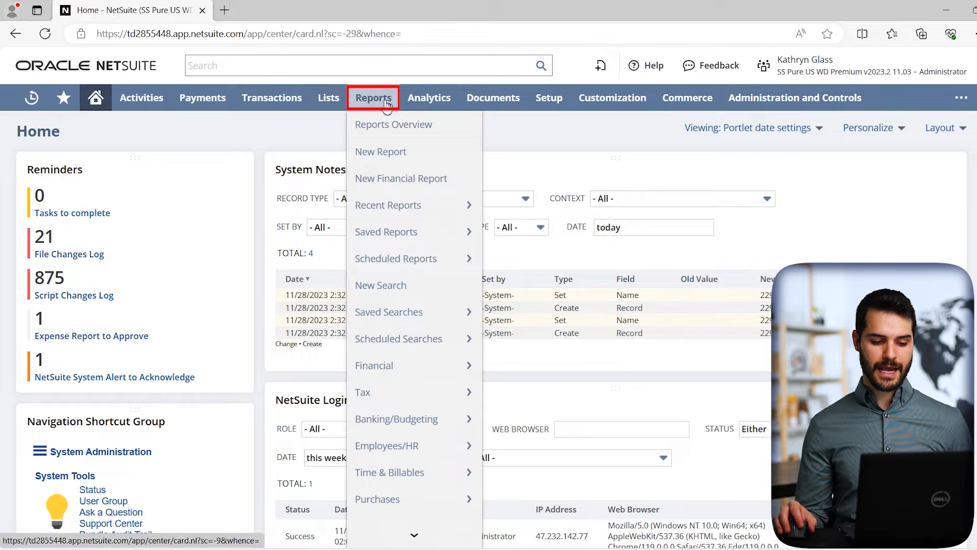
{"action": "mouse_move", "coordinate": [403, 271]}
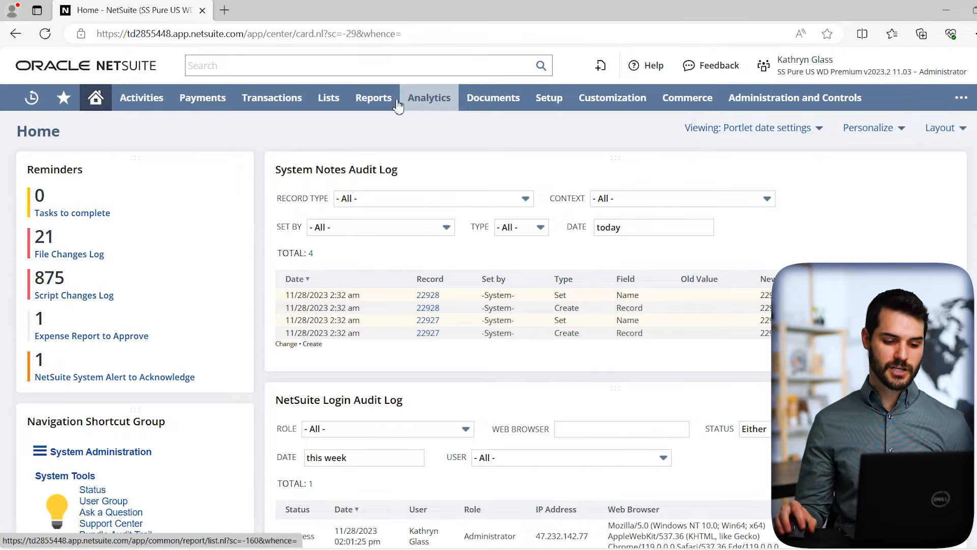
{"action": "mouse_move", "coordinate": [385, 107]}
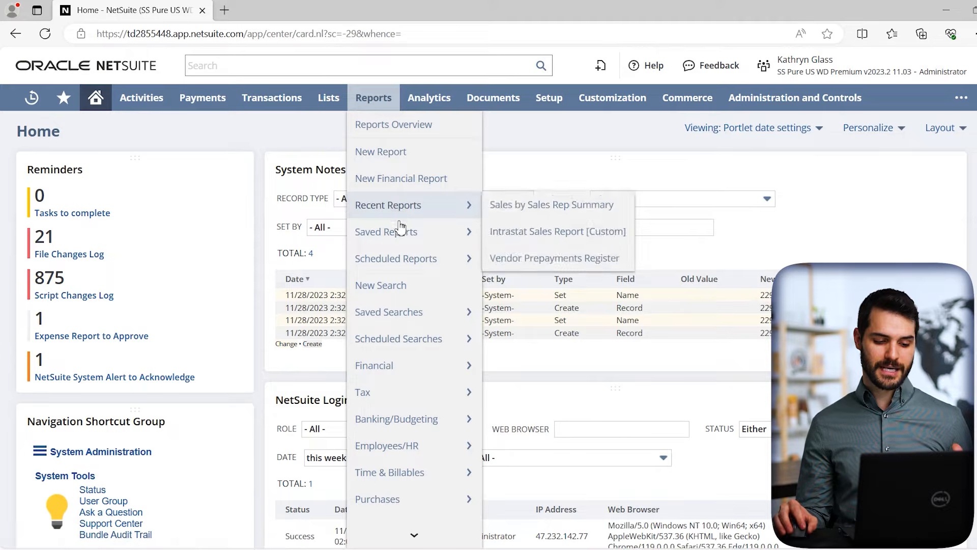
{"action": "mouse_move", "coordinate": [407, 270]}
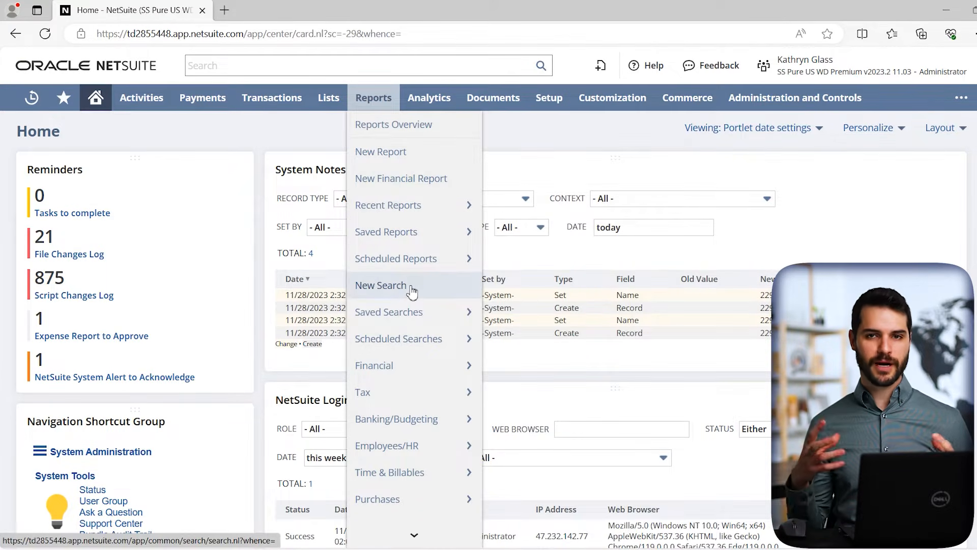
{"action": "mouse_move", "coordinate": [414, 311]}
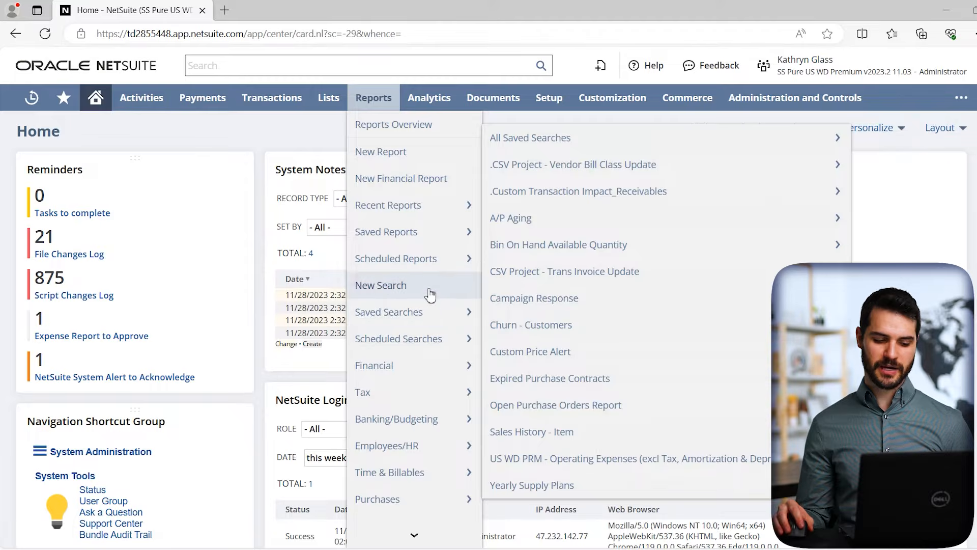
{"action": "left_click", "coordinate": [429, 294]}
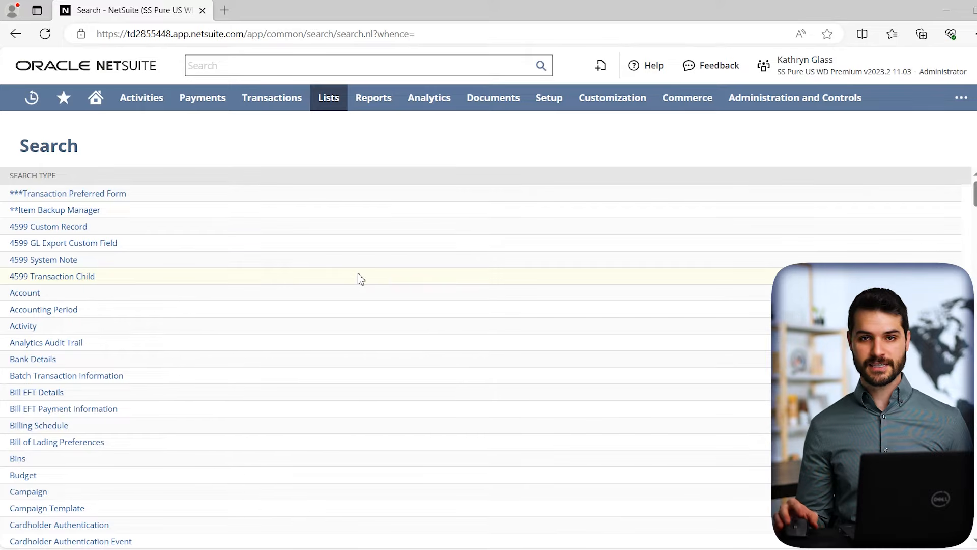
Choose Transaction as the search type
{"action": "scroll", "coordinate": [269, 261], "scroll_direction": "down", "scroll_amount": 7}
{"action": "scroll", "coordinate": [376, 309], "scroll_direction": "down", "scroll_amount": 20}
{"action": "scroll", "coordinate": [378, 309], "scroll_direction": "down", "scroll_amount": 20}
{"action": "scroll", "coordinate": [379, 310], "scroll_direction": "down", "scroll_amount": 18}
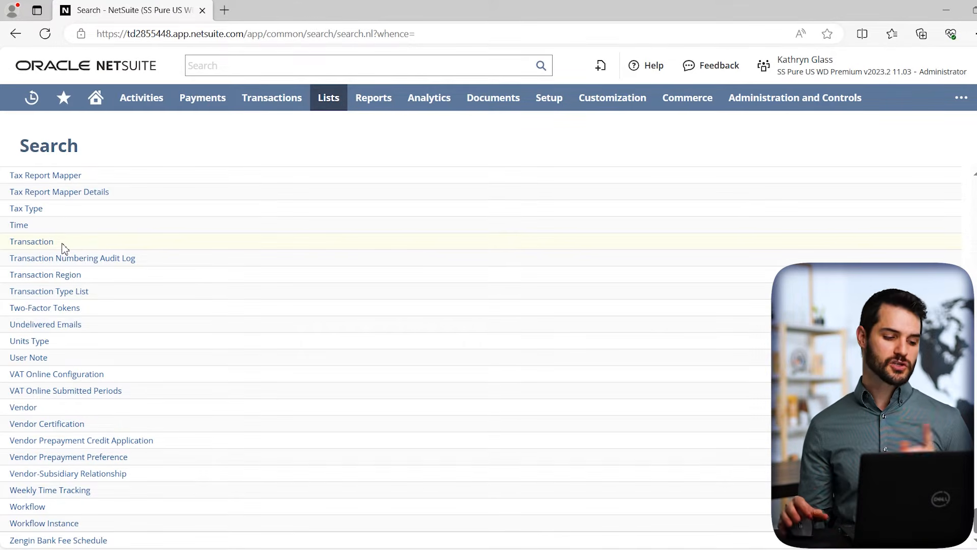
{"action": "left_click", "coordinate": [44, 243]}
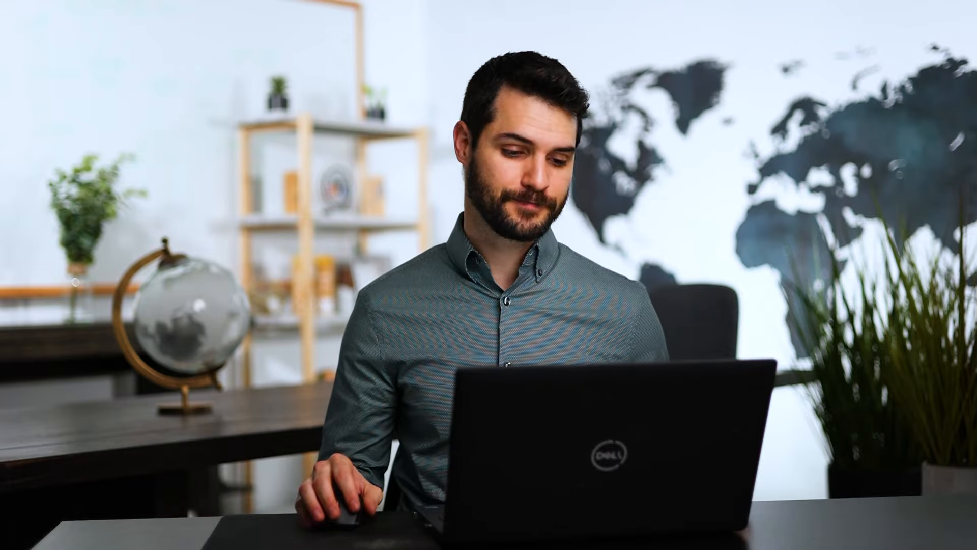
{"action": "left_click", "coordinate": [44, 250]}
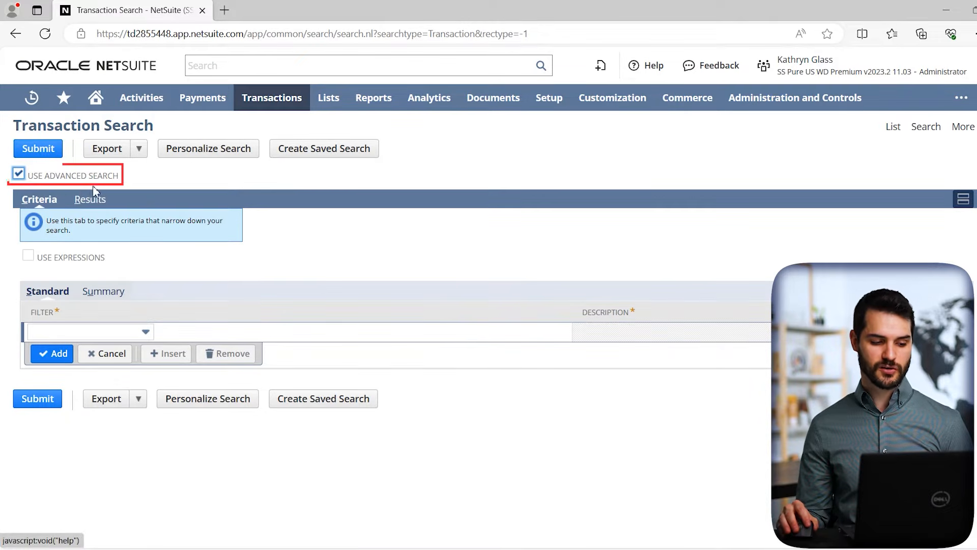
Turn advanced search off to view the basic filter form, and turn it back on
{"action": "left_click", "coordinate": [19, 174]}
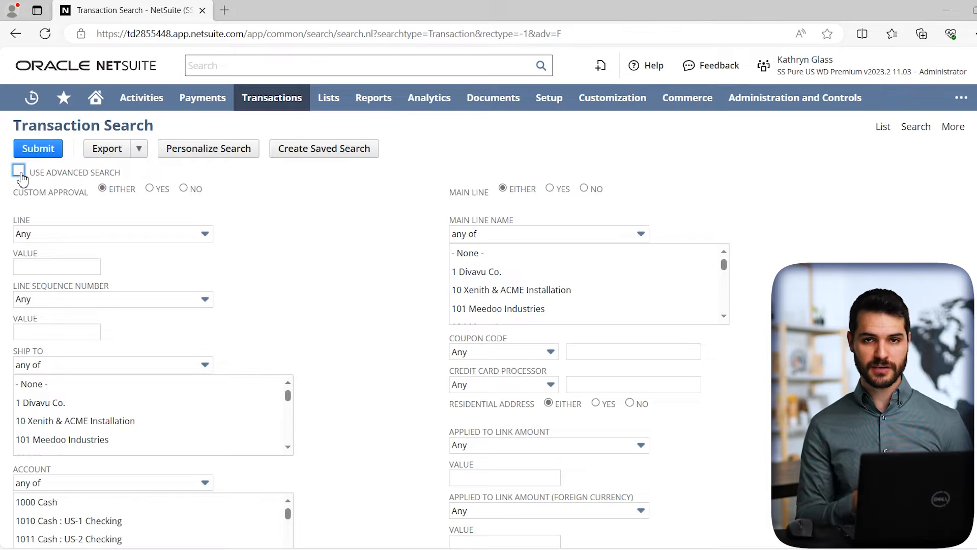
{"action": "left_click", "coordinate": [19, 171]}
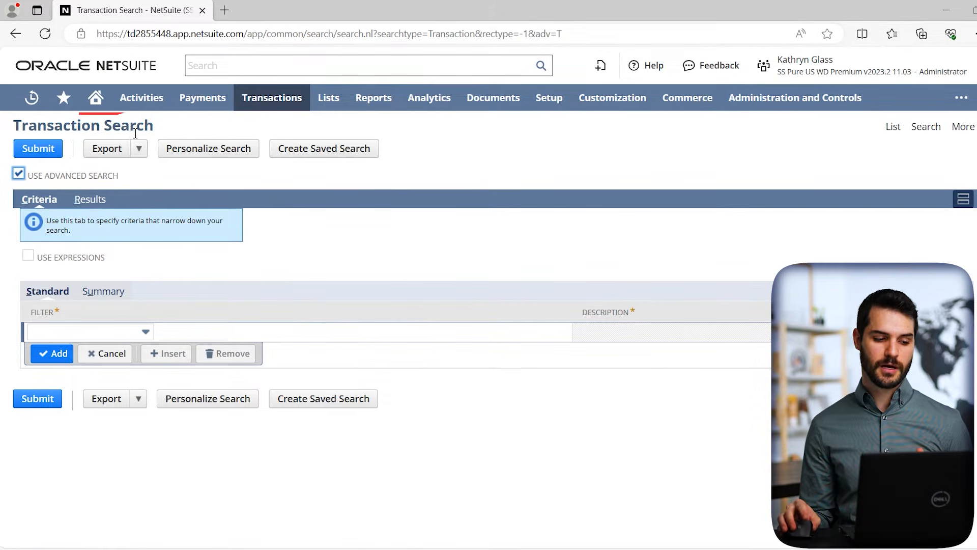
{"action": "mouse_move", "coordinate": [144, 147]}
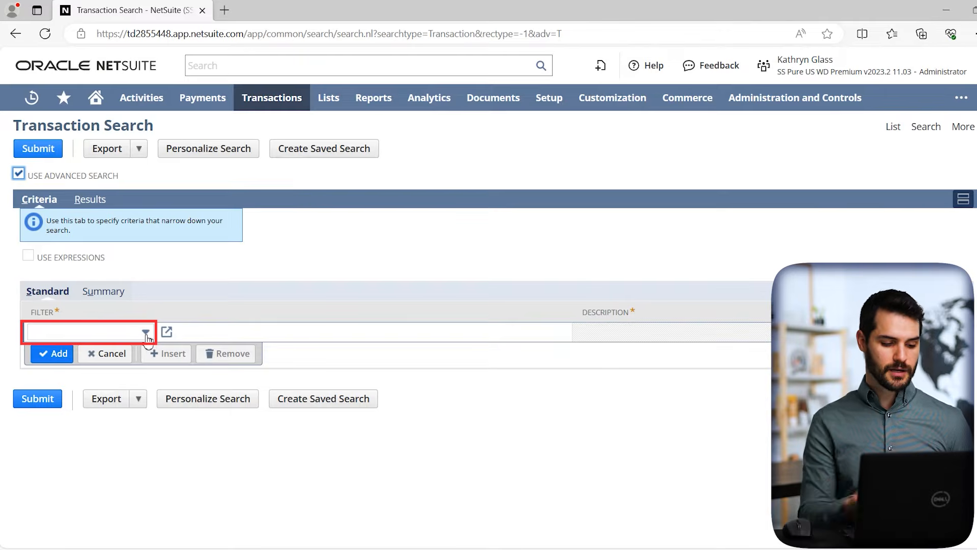
Add a Main Line filter set to Yes to the search criteria
{"action": "left_click", "coordinate": [146, 336]}
{"action": "type", "text": "Main Line"}
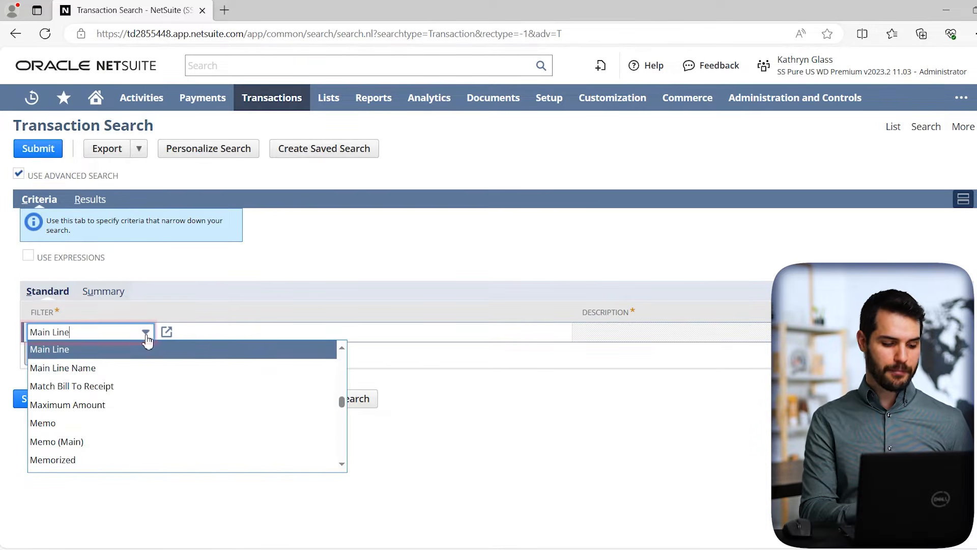
{"action": "key", "text": "Return"}
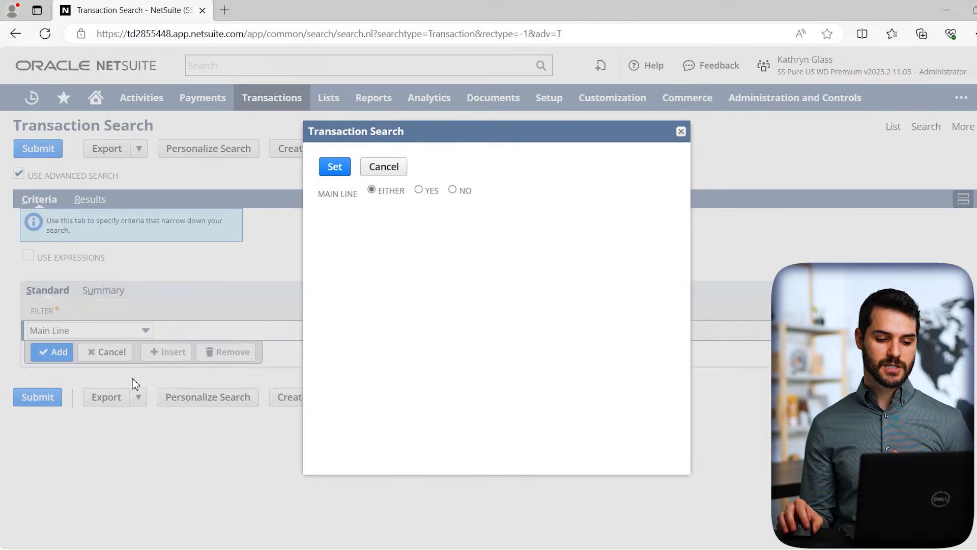
{"action": "left_click", "coordinate": [418, 190]}
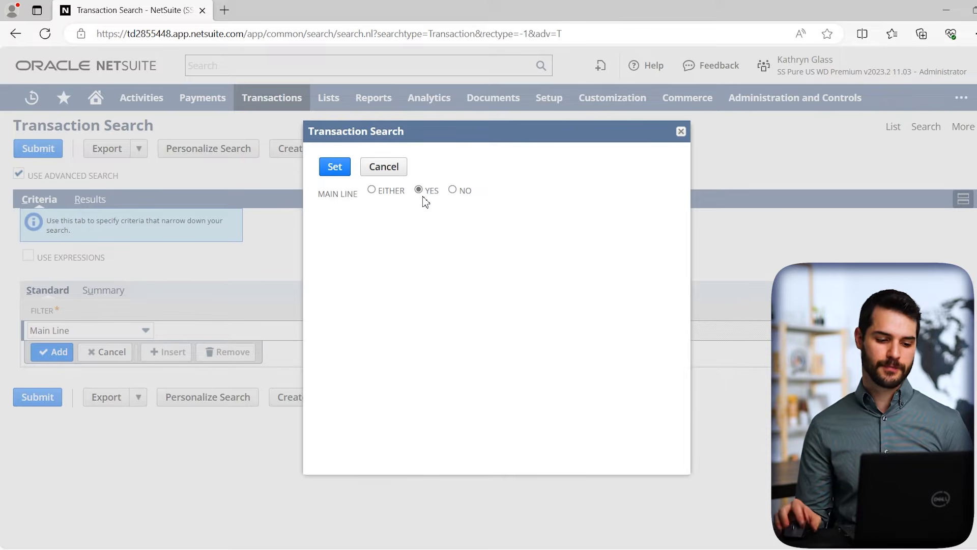
{"action": "left_click", "coordinate": [333, 169]}
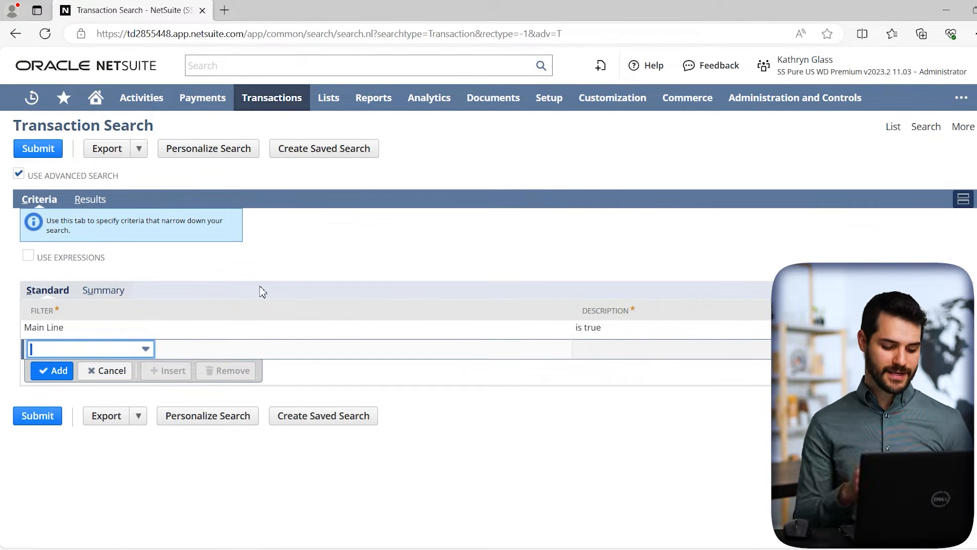
Add a Type filter limiting the search to any of Invoice
{"action": "type", "text": "Type"}
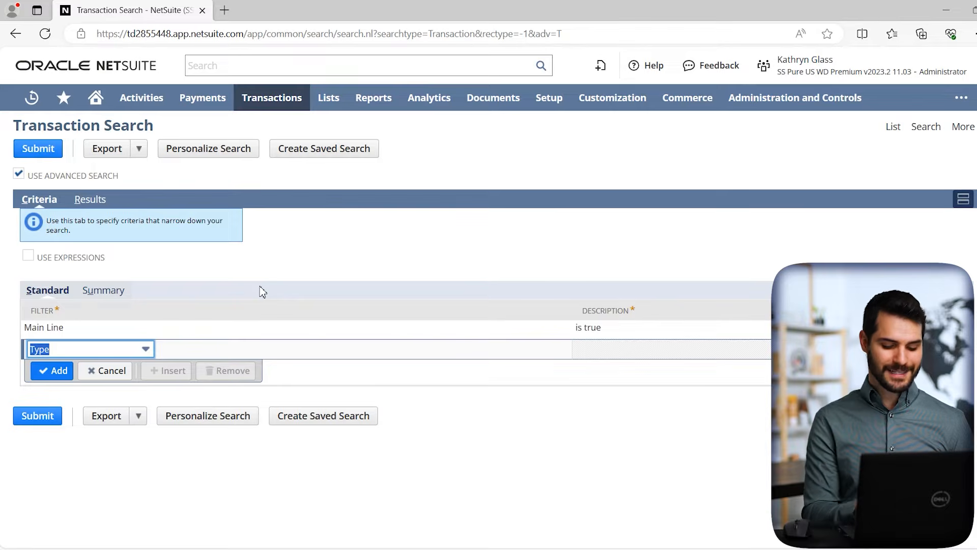
{"action": "key", "text": "Tab"}
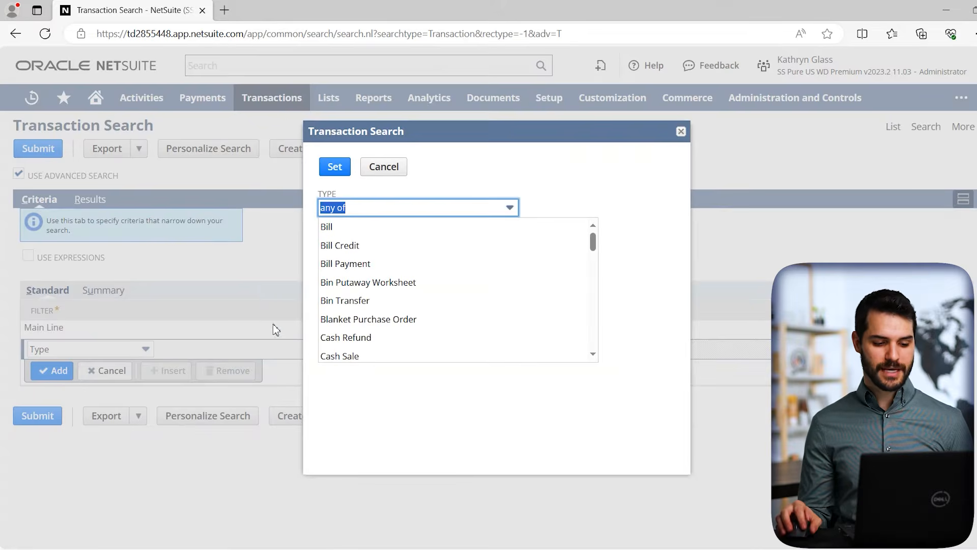
{"action": "key", "text": "Tab"}
{"action": "type", "text": "i"}
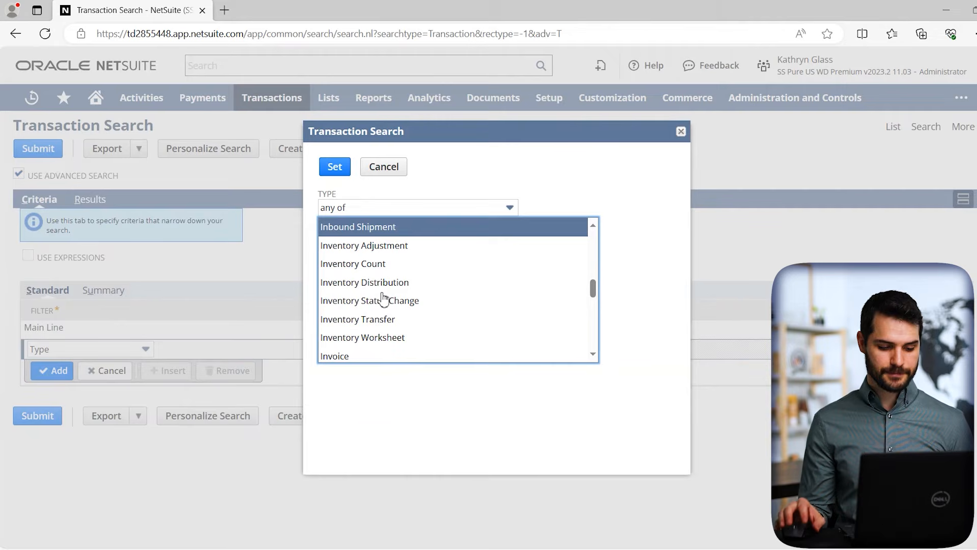
{"action": "left_click", "coordinate": [356, 358]}
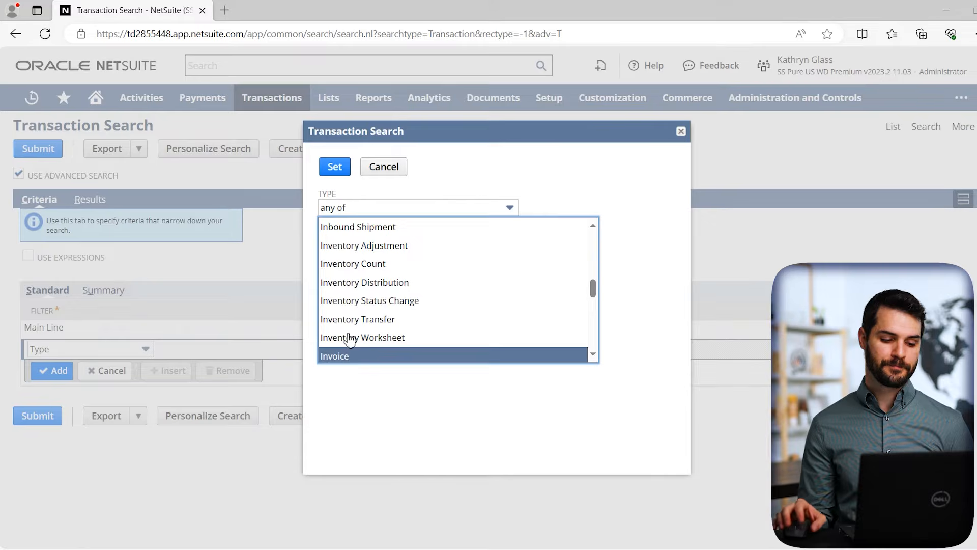
{"action": "left_click", "coordinate": [334, 167]}
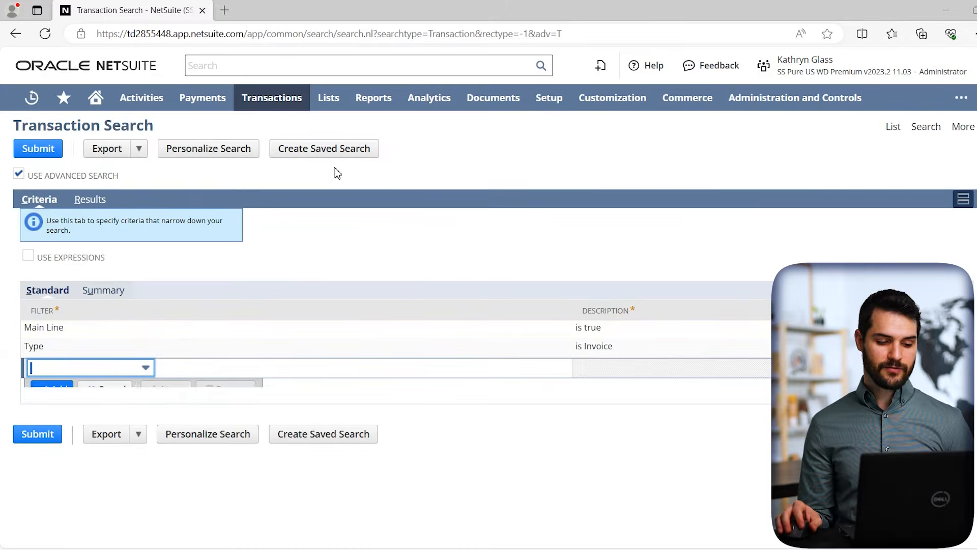
Add a Date filter limiting the transactions to within last year
{"action": "left_click", "coordinate": [127, 370]}
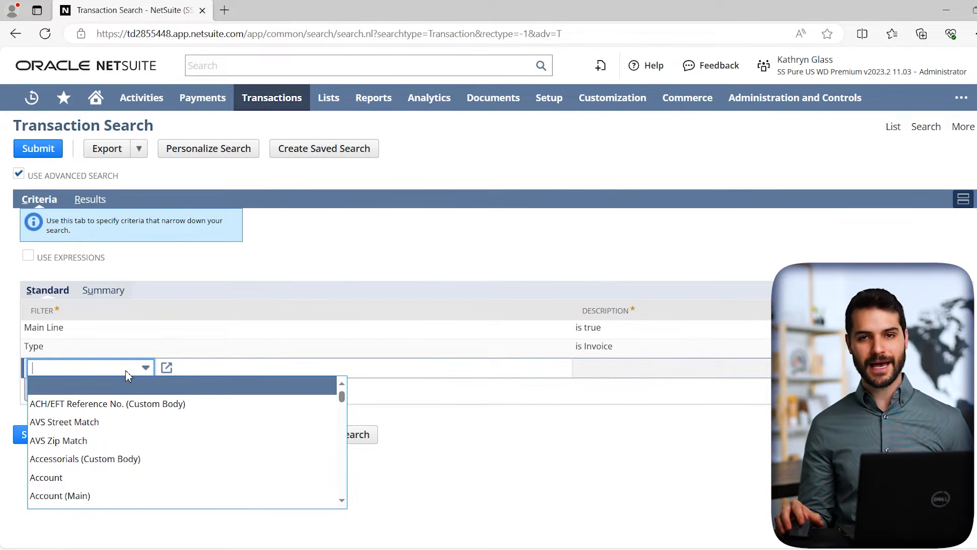
{"action": "type", "text": "Date"}
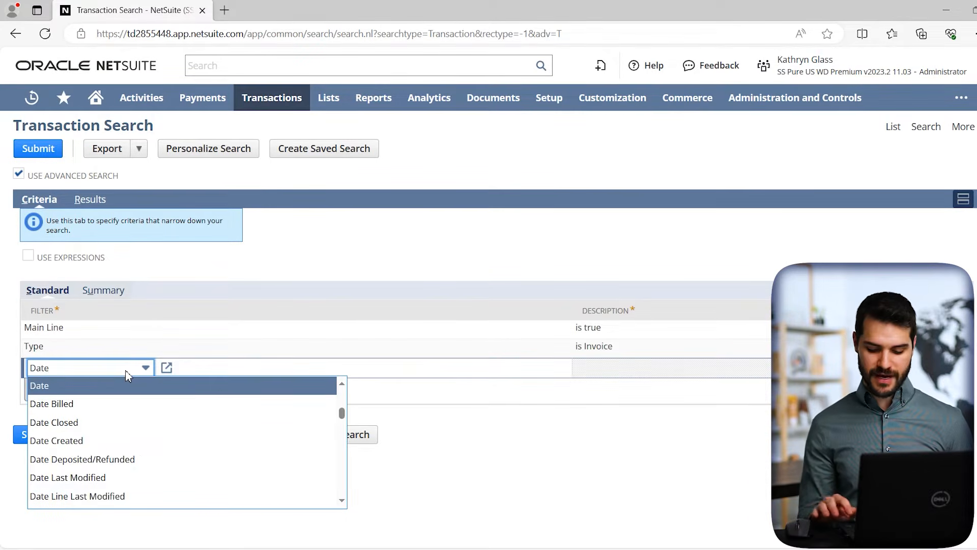
{"action": "key", "text": "Return"}
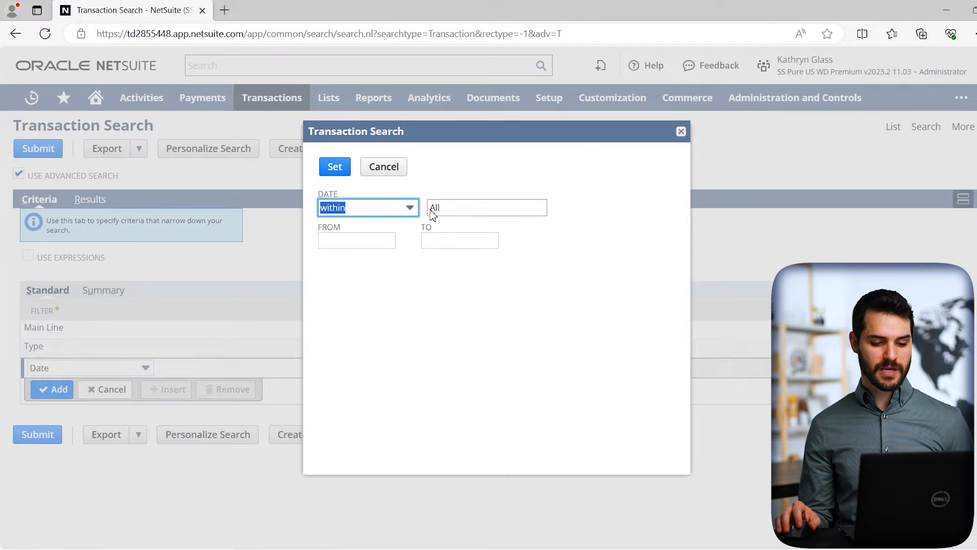
{"action": "left_click", "coordinate": [442, 213]}
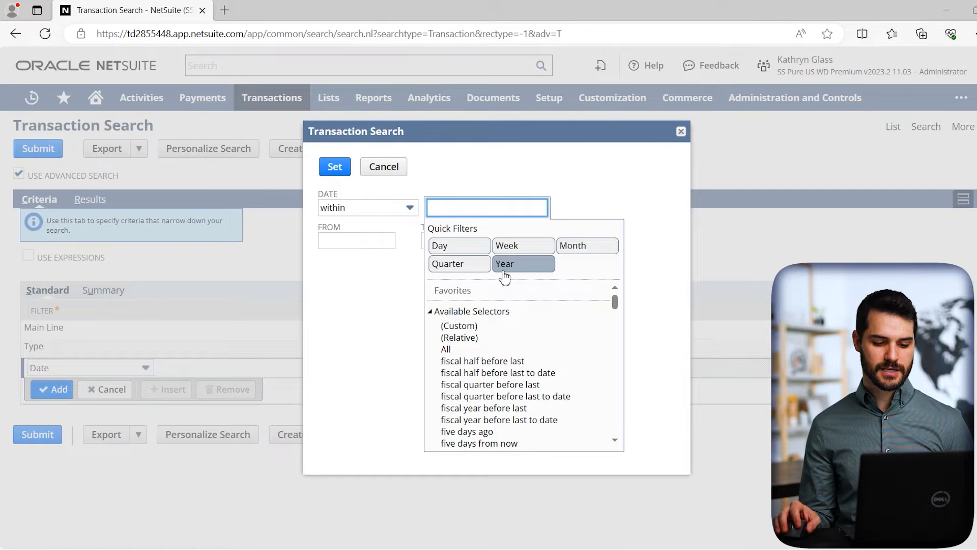
{"action": "left_click", "coordinate": [523, 265]}
{"action": "scroll", "coordinate": [520, 325], "scroll_direction": "down", "scroll_amount": 3}
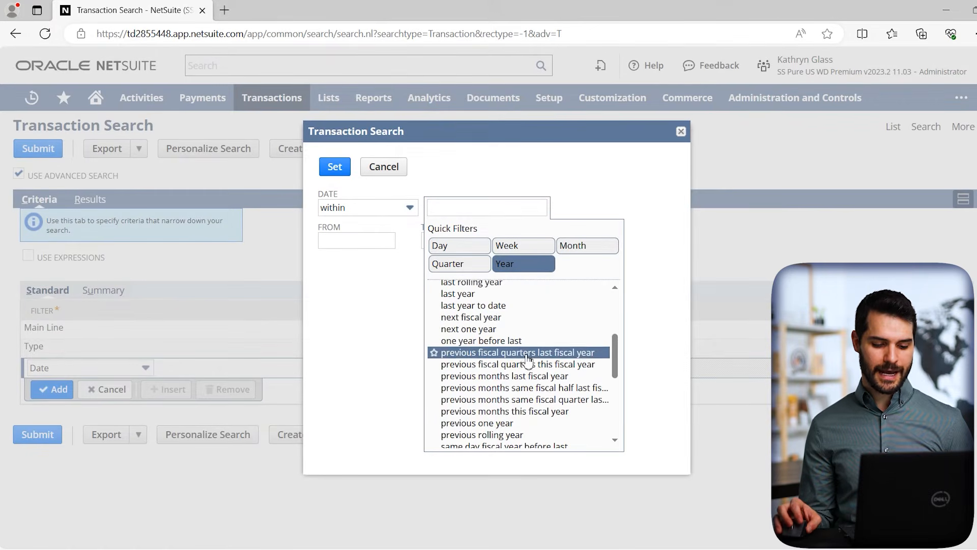
{"action": "left_click", "coordinate": [483, 293]}
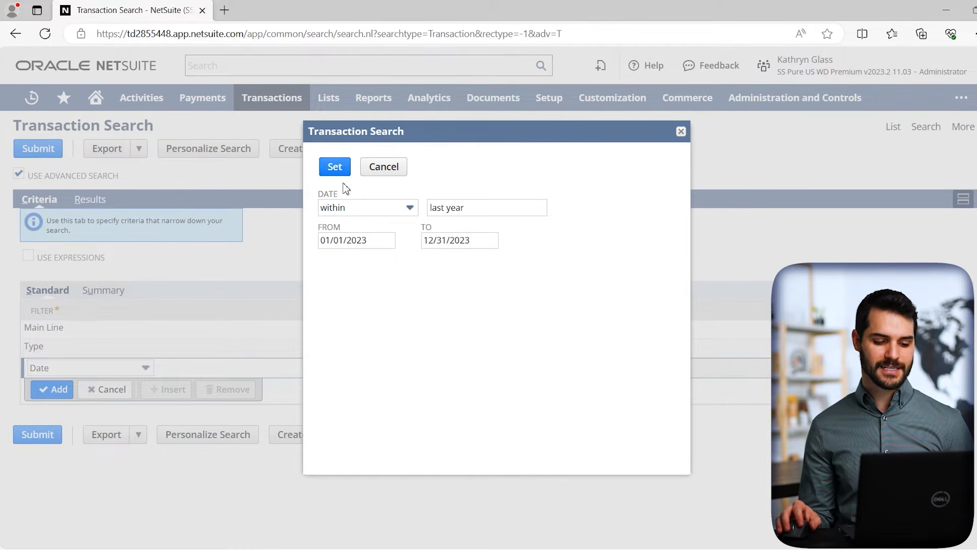
{"action": "left_click", "coordinate": [335, 167]}
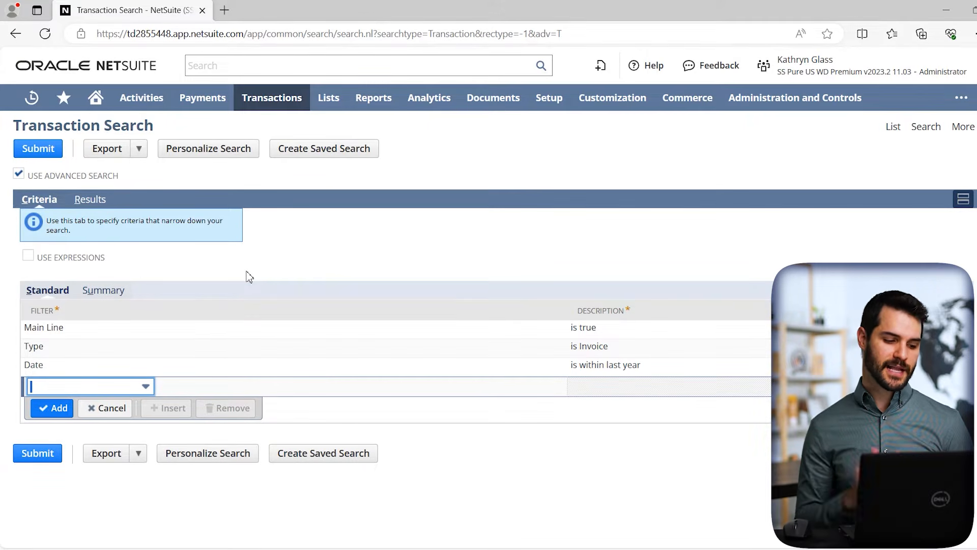
Add an Amount filter set to greater than or equal to 1,500.00
{"action": "type", "text": "Amount"}
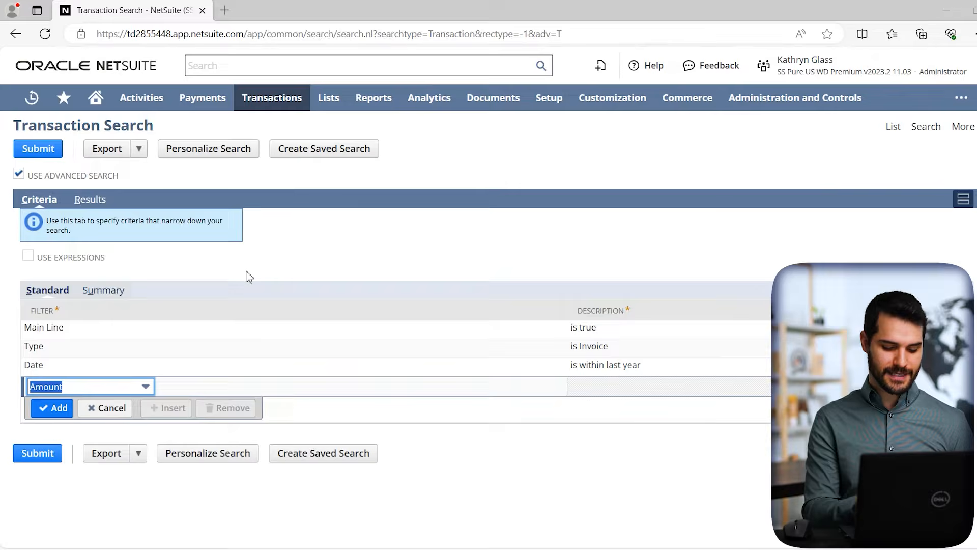
{"action": "key", "text": "Tab"}
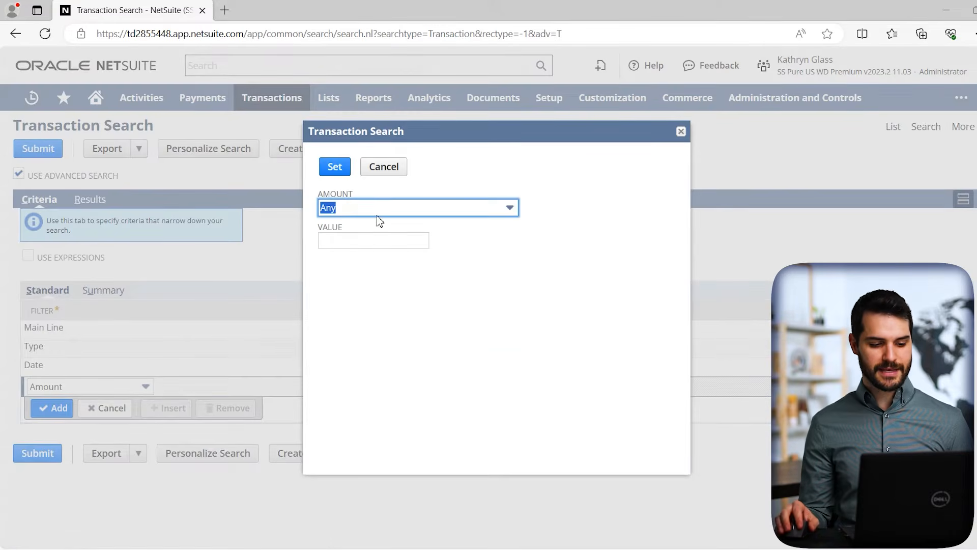
{"action": "left_click", "coordinate": [377, 210]}
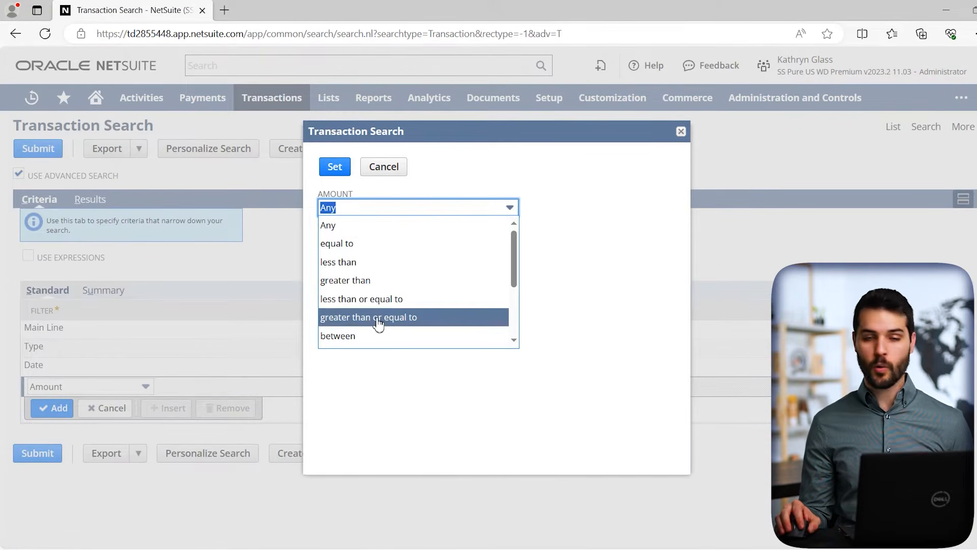
{"action": "left_click", "coordinate": [376, 318]}
{"action": "left_click", "coordinate": [368, 239]}
{"action": "type", "text": "1500"}
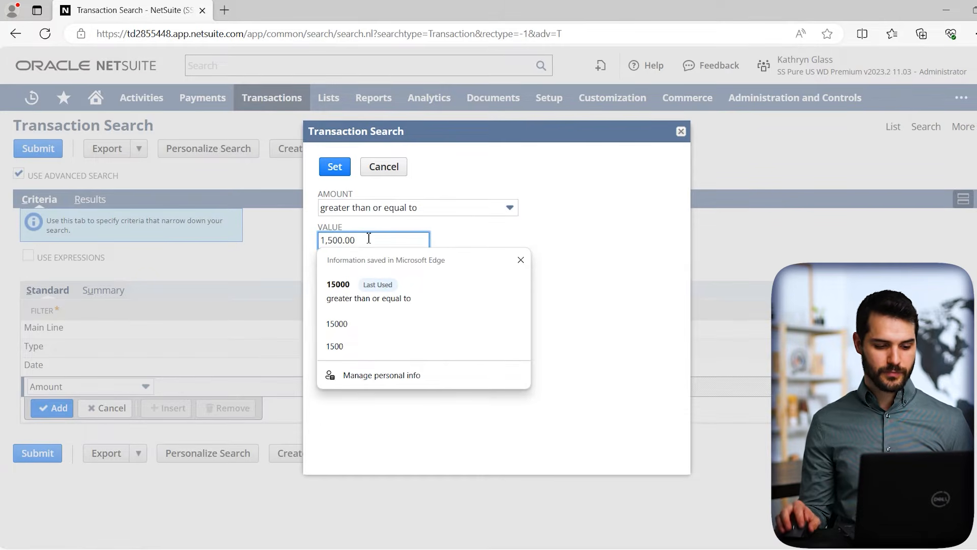
{"action": "left_click", "coordinate": [338, 170]}
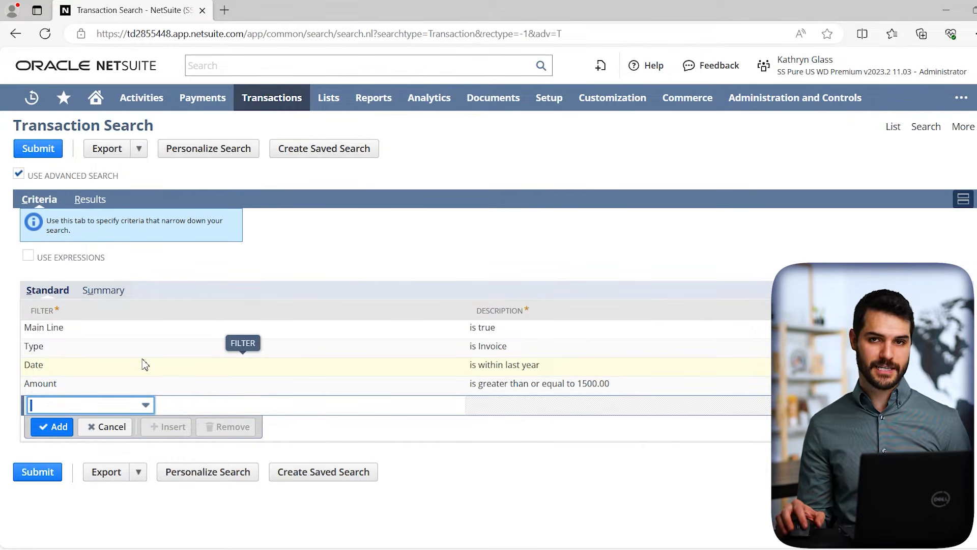
Open the search's results settings and review the sorting, output and column field options
{"action": "left_click", "coordinate": [87, 200]}
{"action": "scroll", "coordinate": [230, 234], "scroll_direction": "up", "scroll_amount": 6}
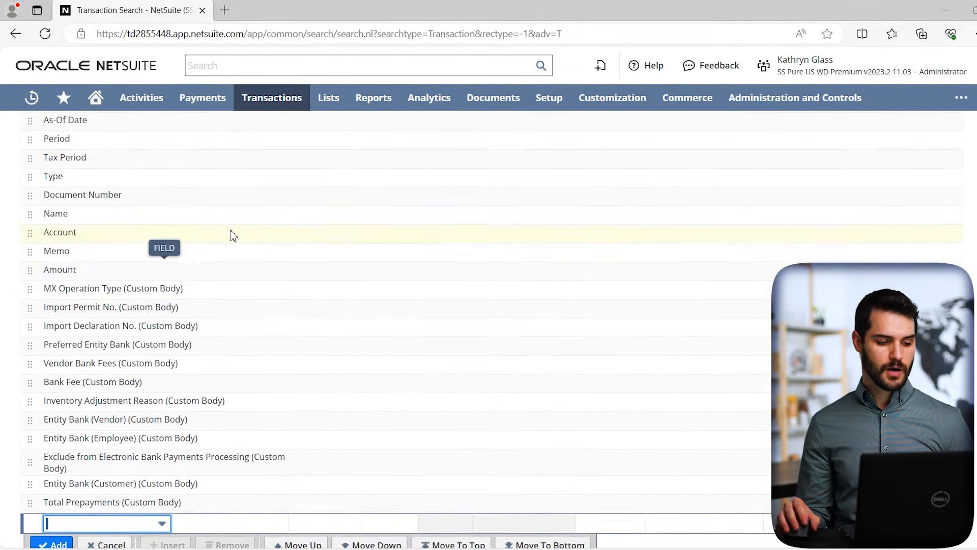
{"action": "scroll", "coordinate": [230, 234], "scroll_direction": "up", "scroll_amount": 2}
{"action": "scroll", "coordinate": [230, 232], "scroll_direction": "down", "scroll_amount": 1}
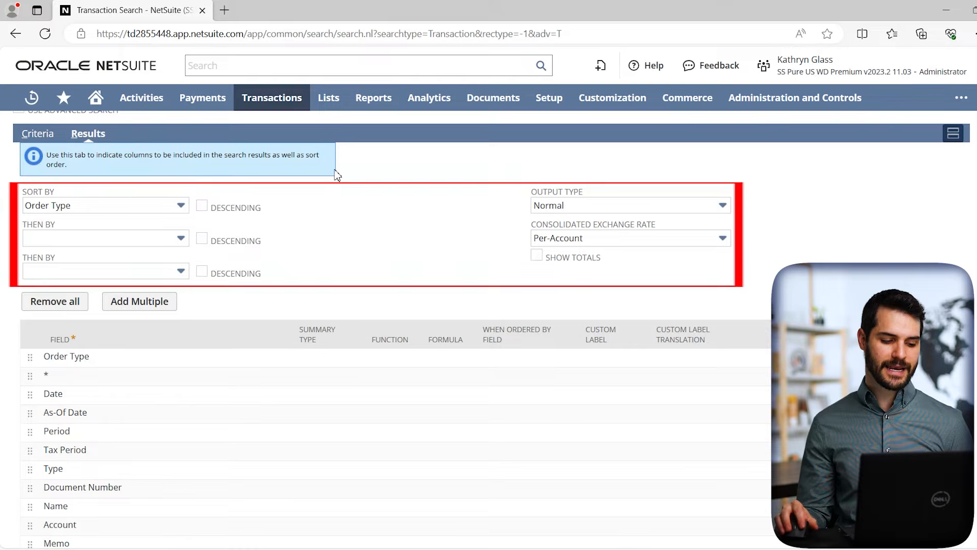
Remove all default columns from the search results
{"action": "scroll", "coordinate": [362, 309], "scroll_direction": "down", "scroll_amount": 4}
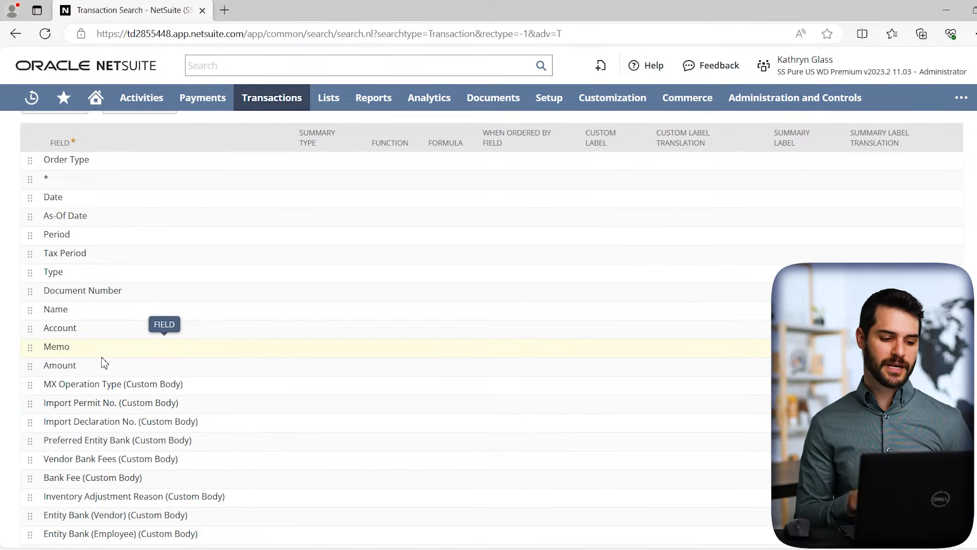
{"action": "scroll", "coordinate": [99, 364], "scroll_direction": "up", "scroll_amount": 1}
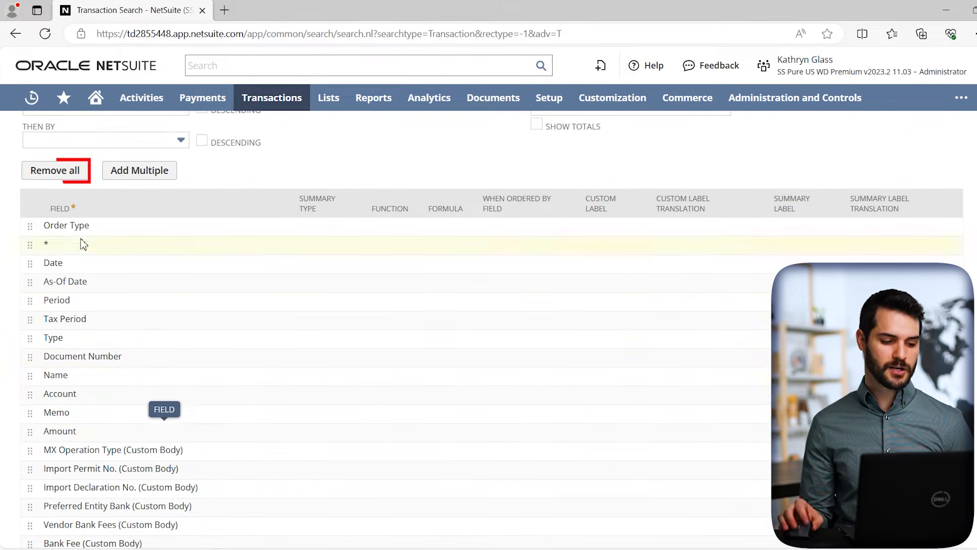
{"action": "left_click", "coordinate": [70, 175]}
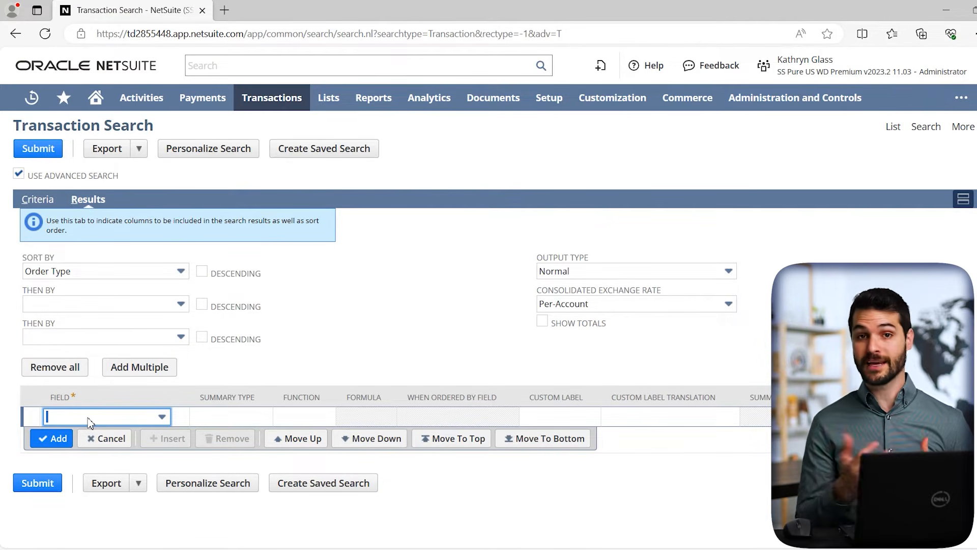
Add Name, Date, Amount and Status as the result columns
{"action": "type", "text": "n"}
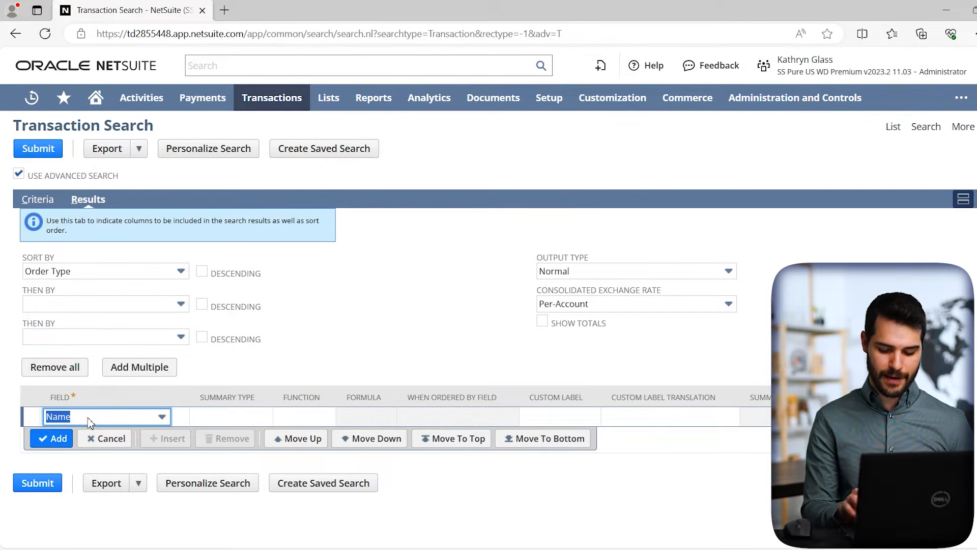
{"action": "key", "text": "Return"}
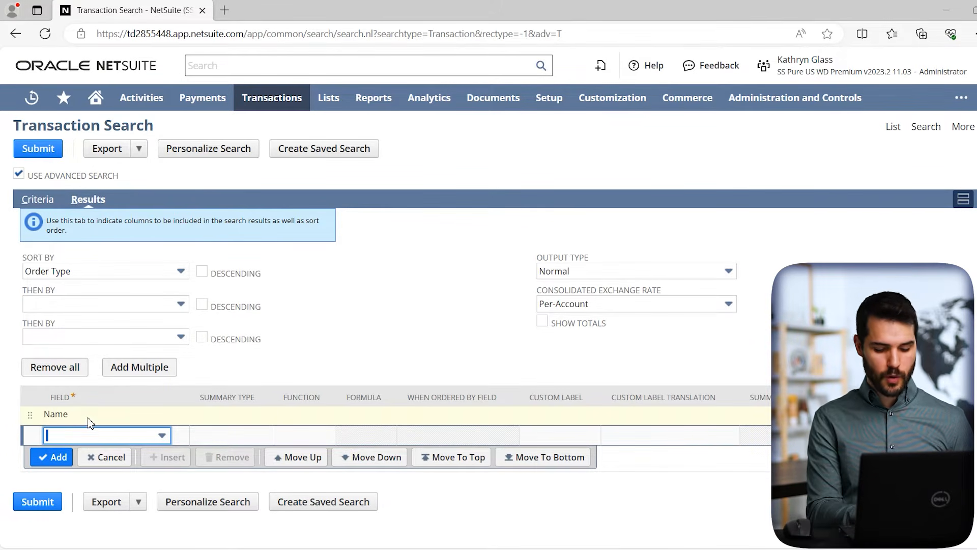
{"action": "type", "text": "d"}
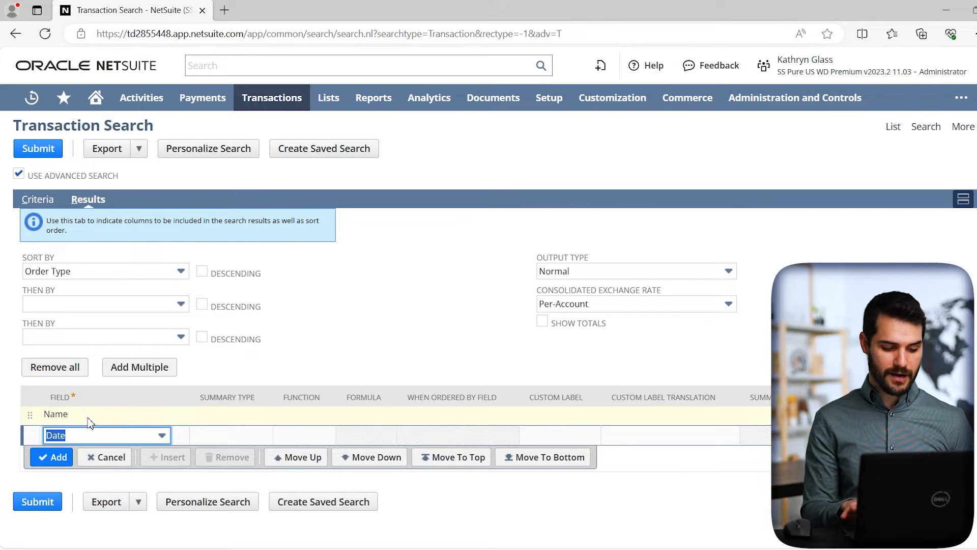
{"action": "key", "text": "Return"}
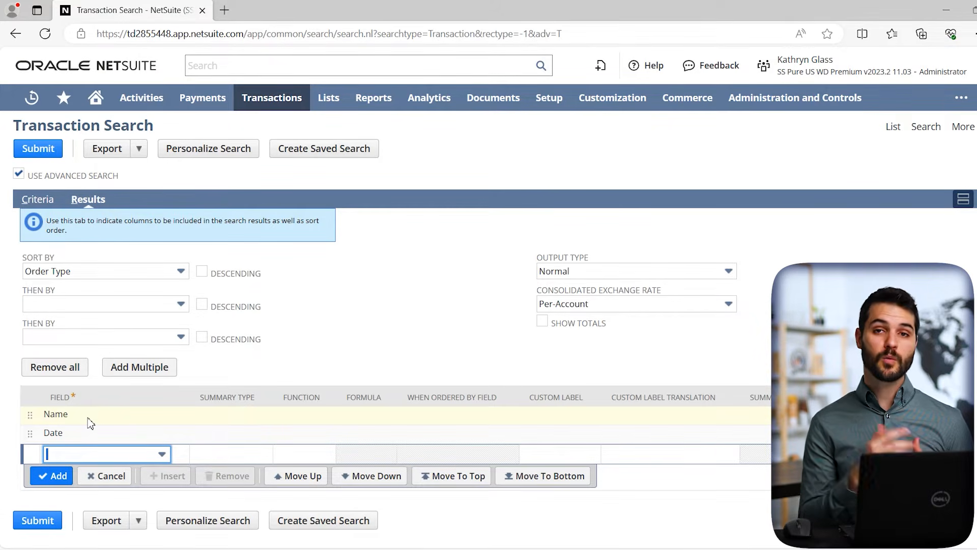
{"action": "type", "text": "am"}
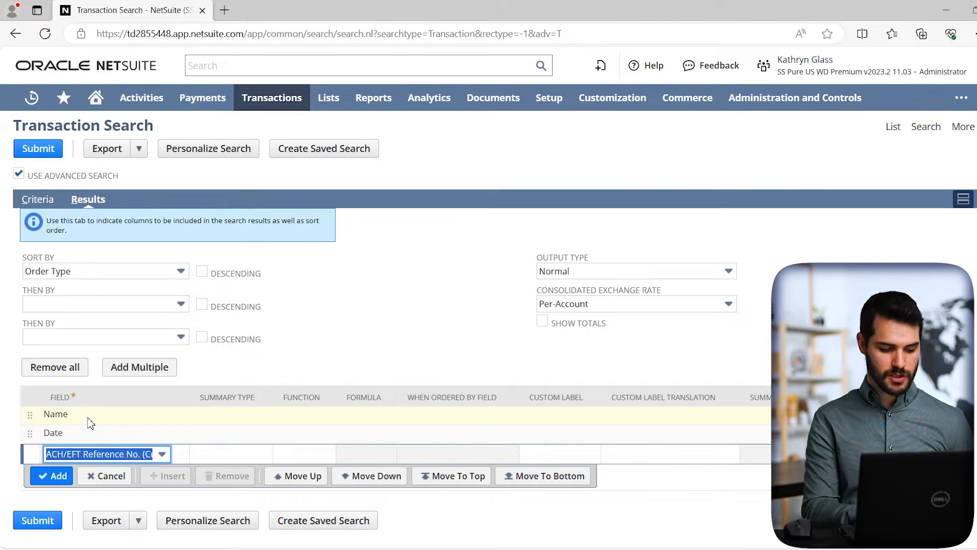
{"action": "key", "text": "Return"}
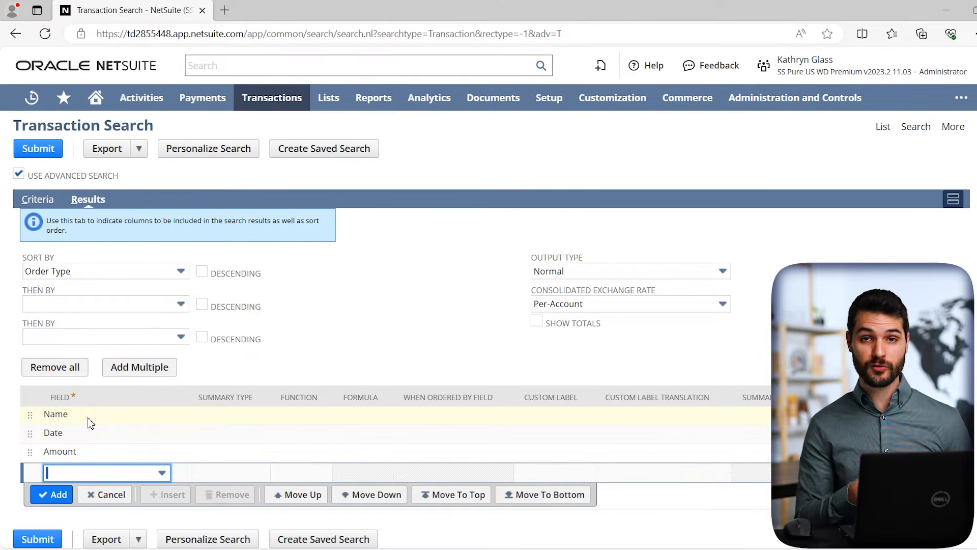
{"action": "type", "text": "stat"}
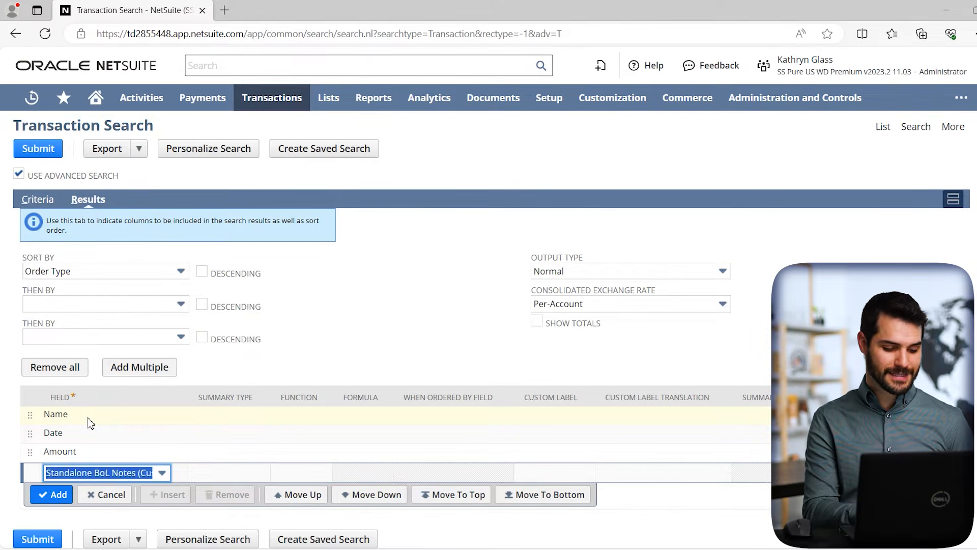
{"action": "key", "text": "Return"}
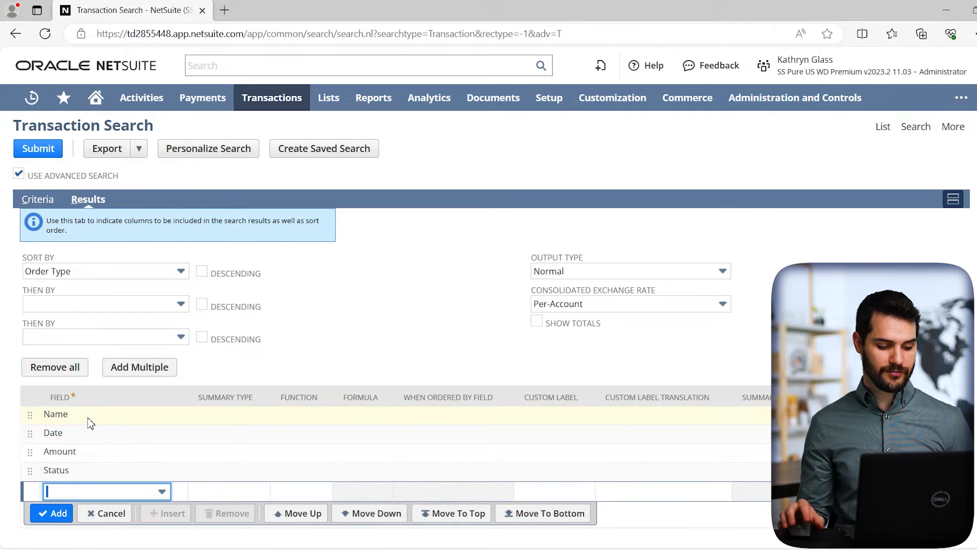
Reorder the result columns to Date, Name, Status, Amount
{"action": "mouse_move", "coordinate": [30, 472]}
{"action": "left_mouse_down"}
{"action": "mouse_move", "coordinate": [31, 449]}
{"action": "mouse_move", "coordinate": [30, 466]}
{"action": "left_mouse_up"}
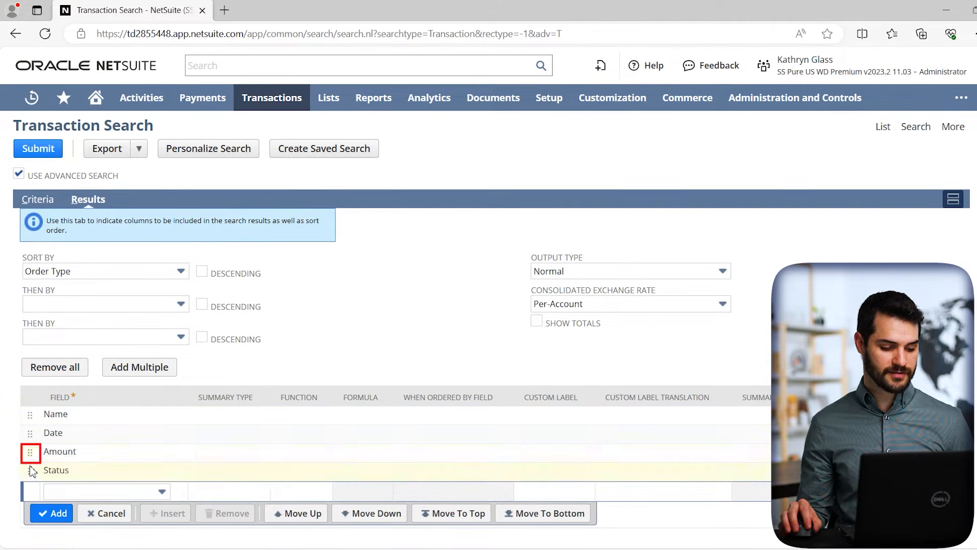
{"action": "left_click", "coordinate": [32, 471]}
{"action": "left_click_drag", "start_coordinate": [33, 453], "coordinate": [34, 453]}
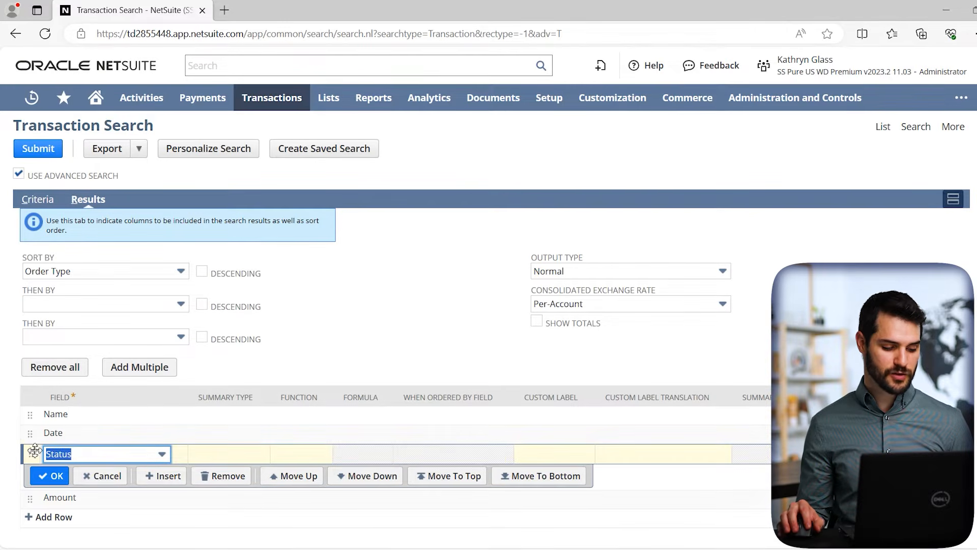
{"action": "left_click", "coordinate": [62, 432]}
{"action": "left_click_drag", "start_coordinate": [31, 433], "coordinate": [33, 413]}
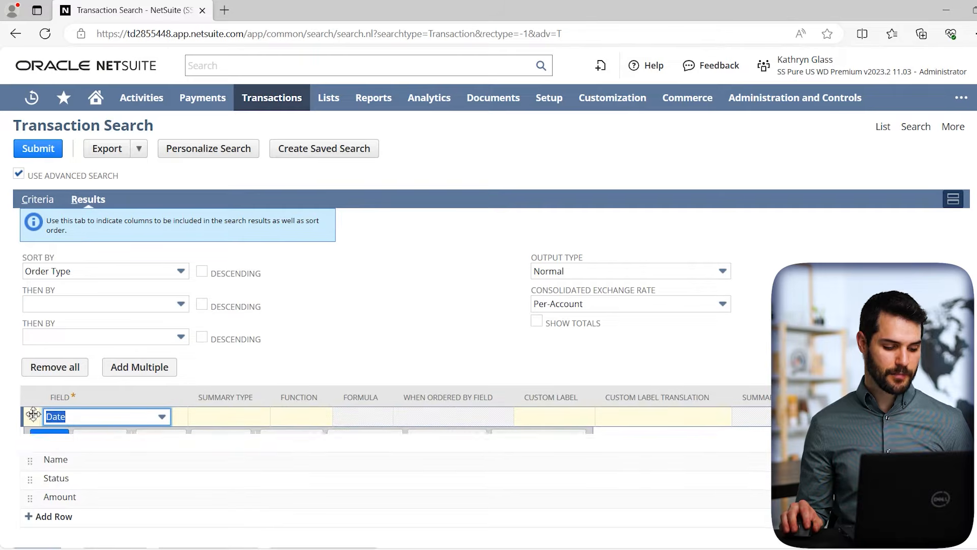
{"action": "left_click", "coordinate": [48, 436]}
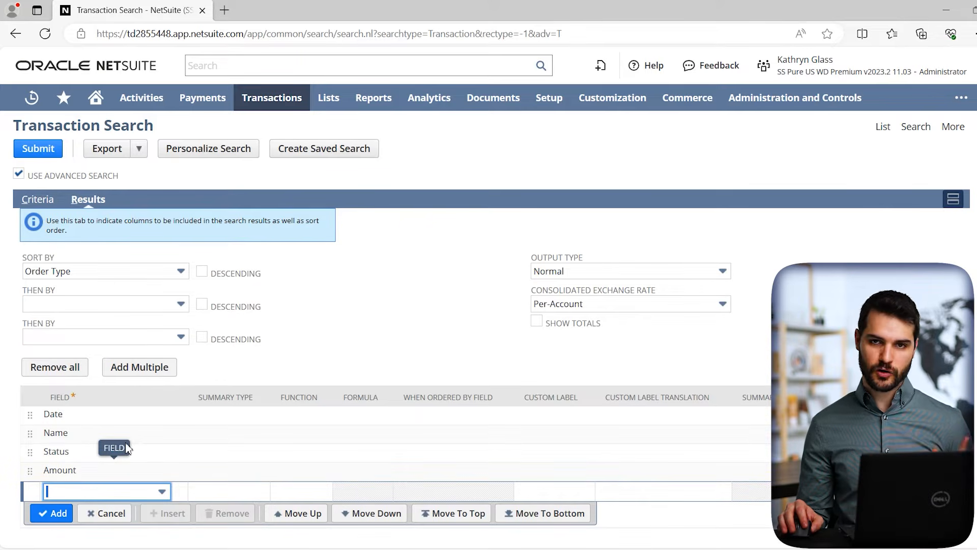
Run the transaction search and review the dates, statuses and amounts of the returned invoices
{"action": "left_click", "coordinate": [221, 372]}
{"action": "scroll", "coordinate": [222, 372], "scroll_direction": "down", "scroll_amount": 1}
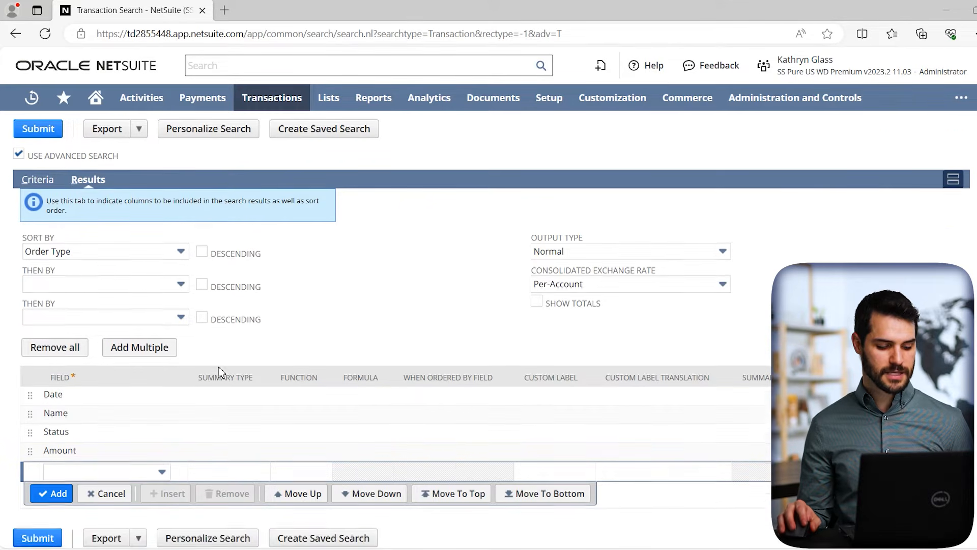
{"action": "left_click", "coordinate": [37, 523]}
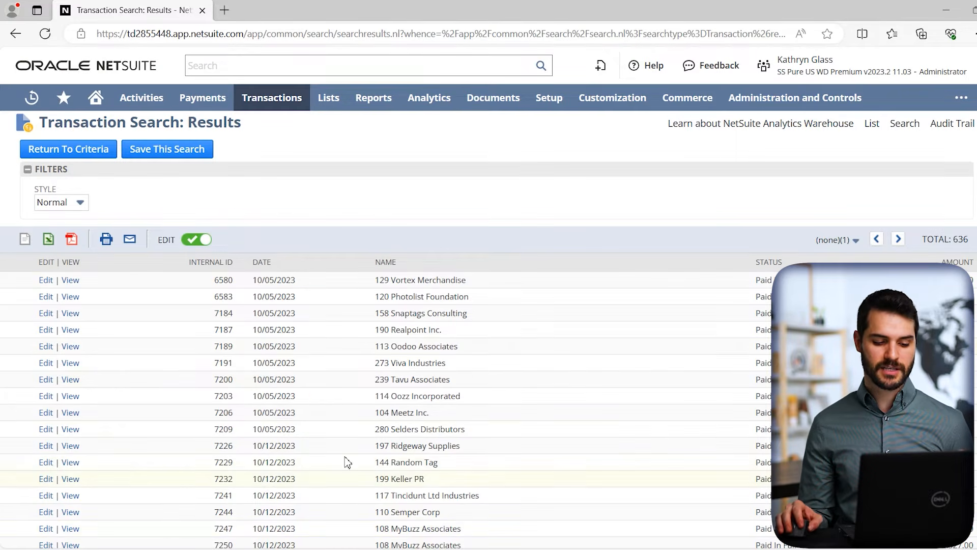
{"action": "mouse_move", "coordinate": [437, 463]}
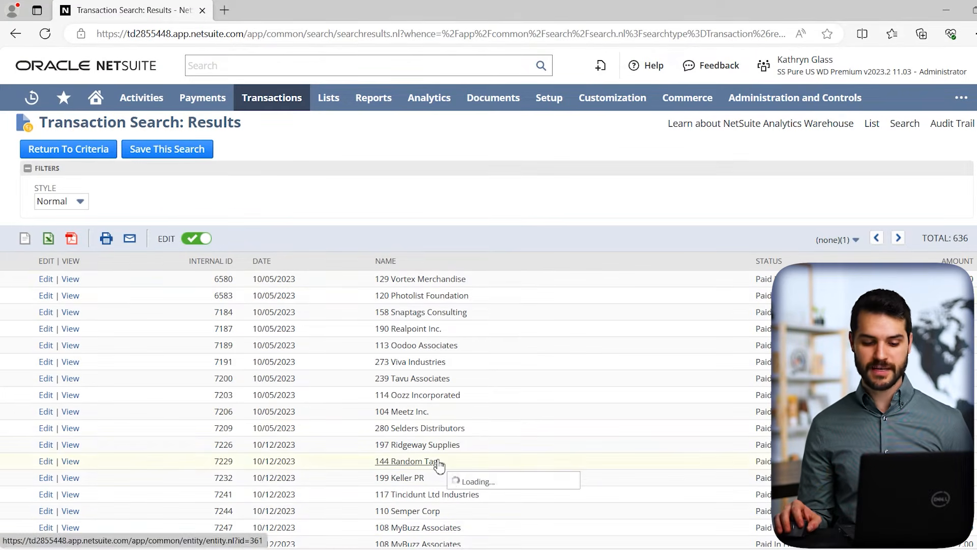
{"action": "scroll", "coordinate": [725, 371], "scroll_direction": "down", "scroll_amount": 3}
{"action": "scroll", "coordinate": [386, 407], "scroll_direction": "down", "scroll_amount": 20}
{"action": "scroll", "coordinate": [743, 344], "scroll_direction": "down", "scroll_amount": 15}
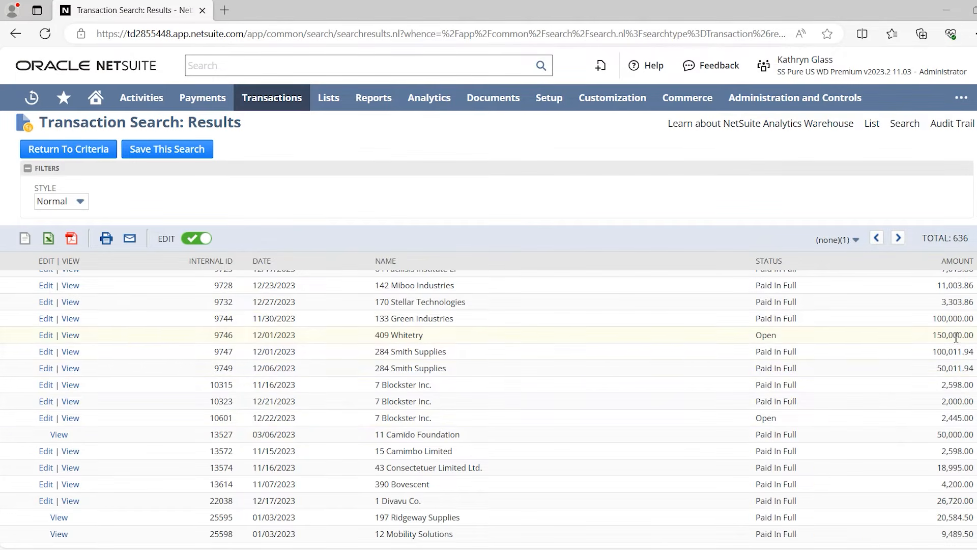
{"action": "scroll", "coordinate": [943, 310], "scroll_direction": "up", "scroll_amount": 3}
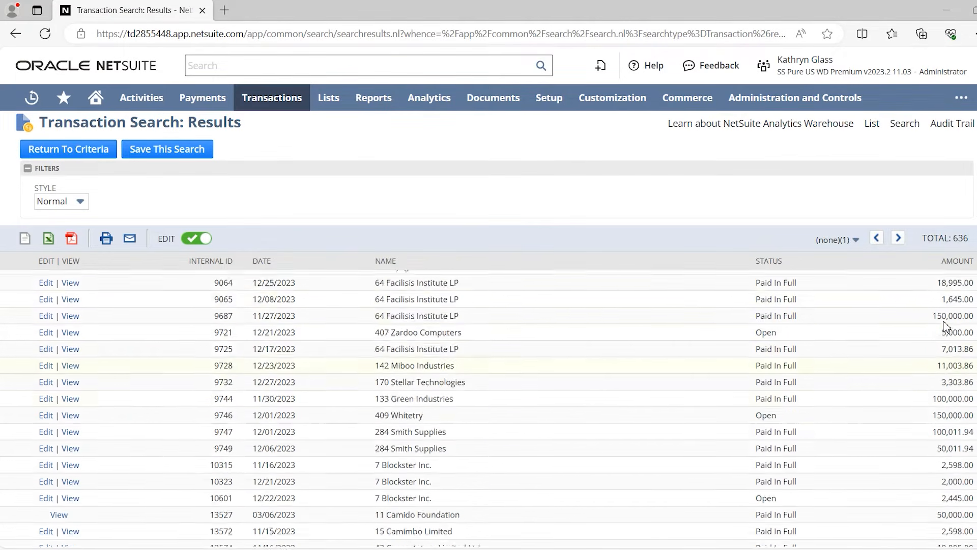
{"action": "double_click", "coordinate": [945, 344]}
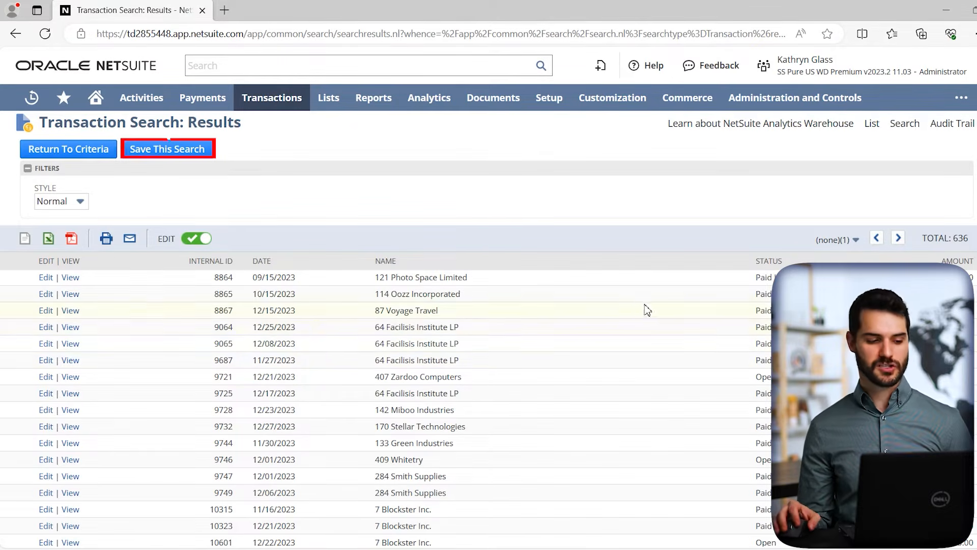
Start saving this search and title it "Test Search Invoice over 1500"
{"action": "left_click", "coordinate": [166, 160]}
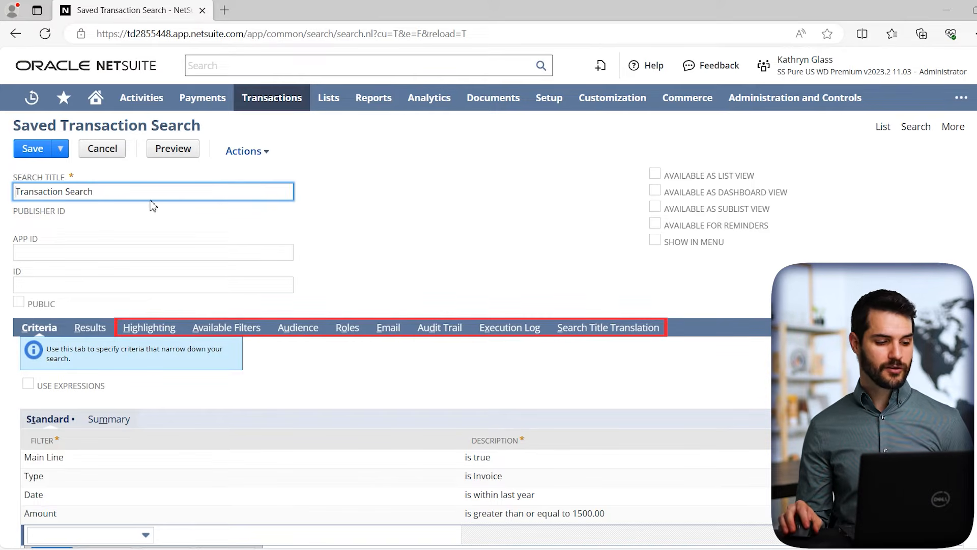
{"action": "left_click_drag", "start_coordinate": [93, 191], "coordinate": [15, 191]}
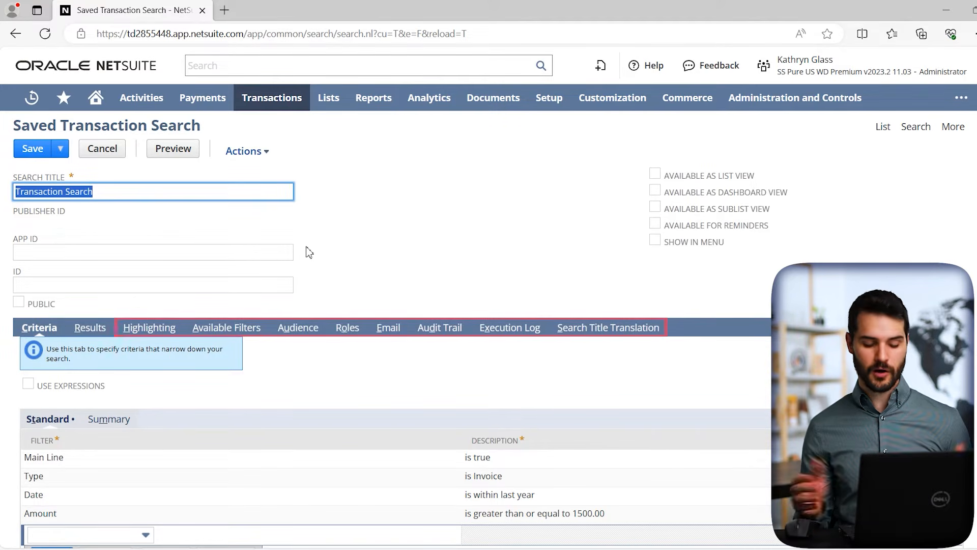
{"action": "type", "text": "Test Search Invoice over 1500"}
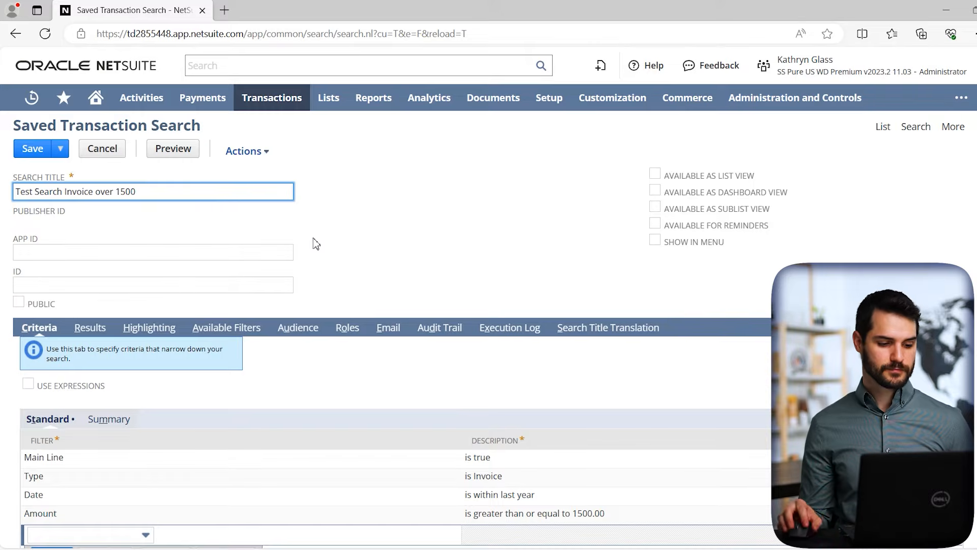
{"action": "left_click", "coordinate": [316, 244]}
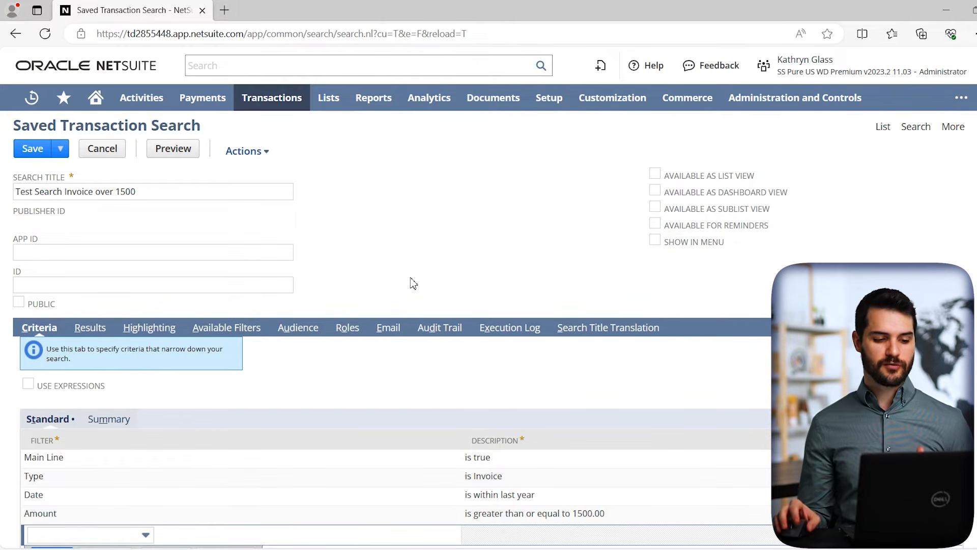
Inspect the saved search's summary criteria options and return to its standard criteria
{"action": "mouse_move", "coordinate": [365, 103]}
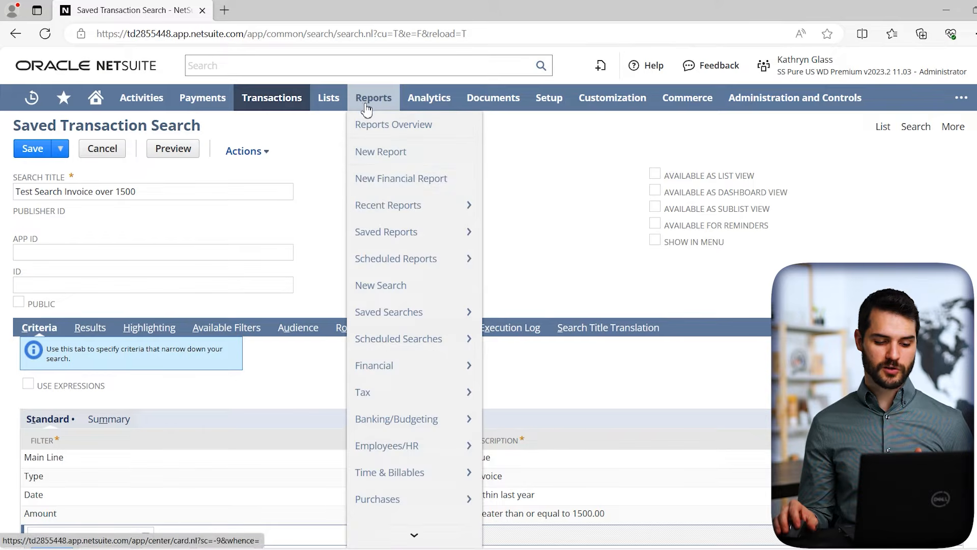
{"action": "mouse_move", "coordinate": [404, 312]}
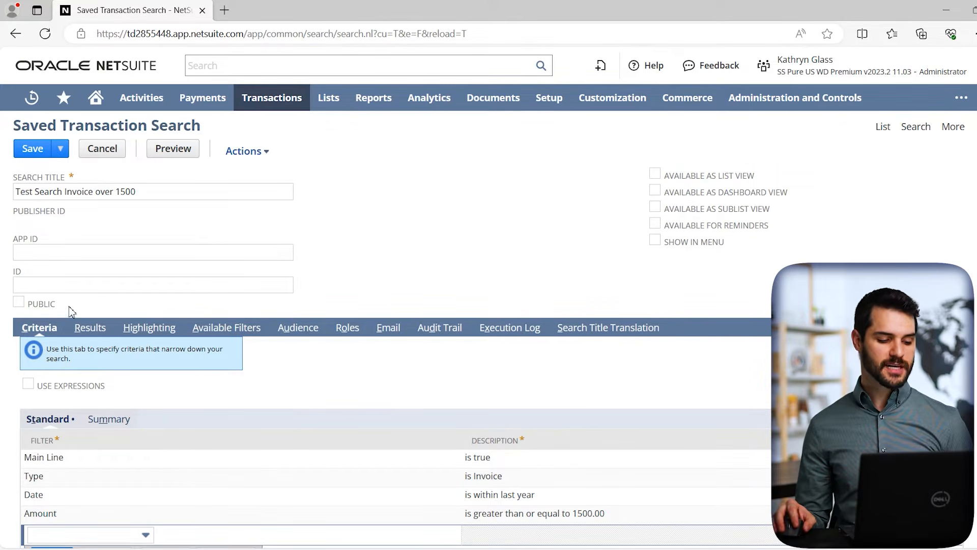
{"action": "scroll", "coordinate": [73, 311], "scroll_direction": "down", "scroll_amount": 2}
{"action": "left_click", "coordinate": [108, 341]}
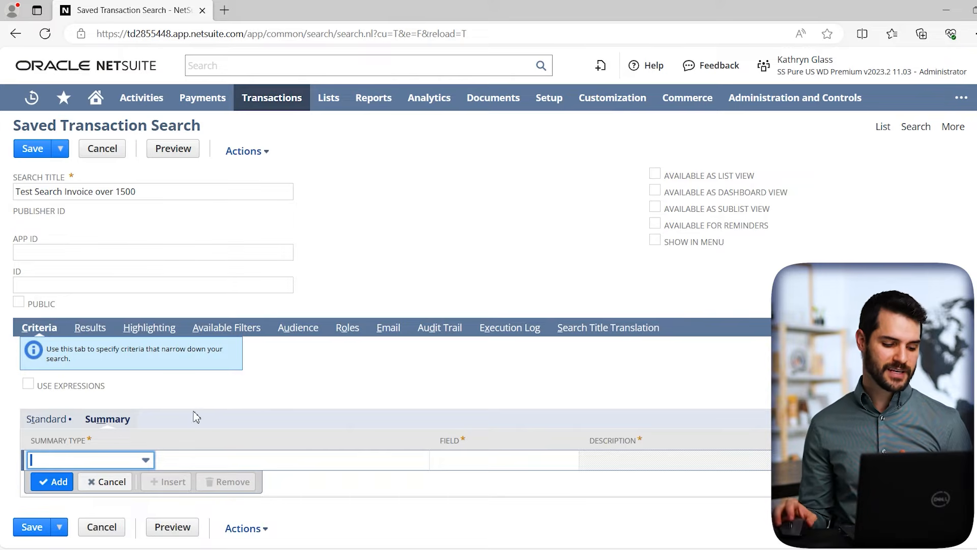
{"action": "left_click", "coordinate": [55, 419]}
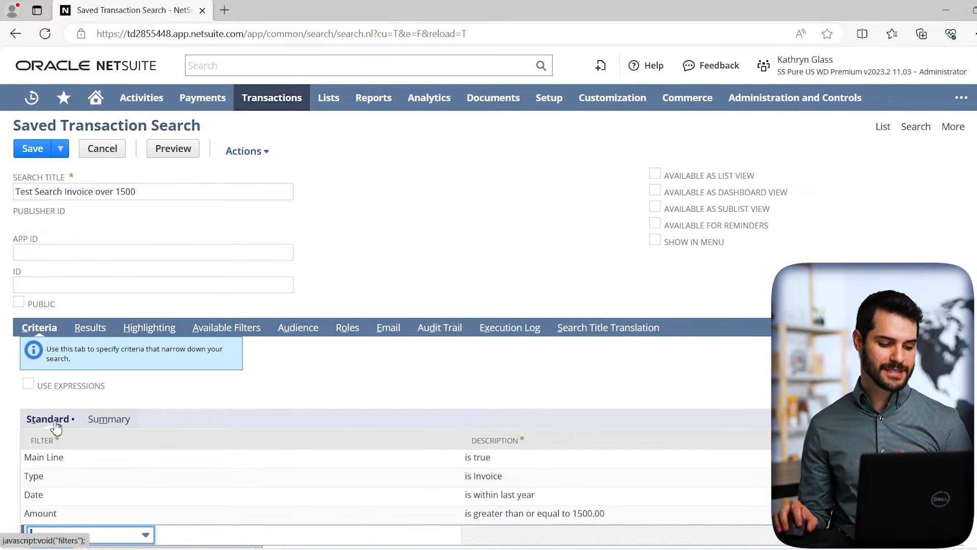
Set the Amount result column's summary type to Sum, then preview the summed results and return to the search criteria
{"action": "left_click", "coordinate": [84, 331]}
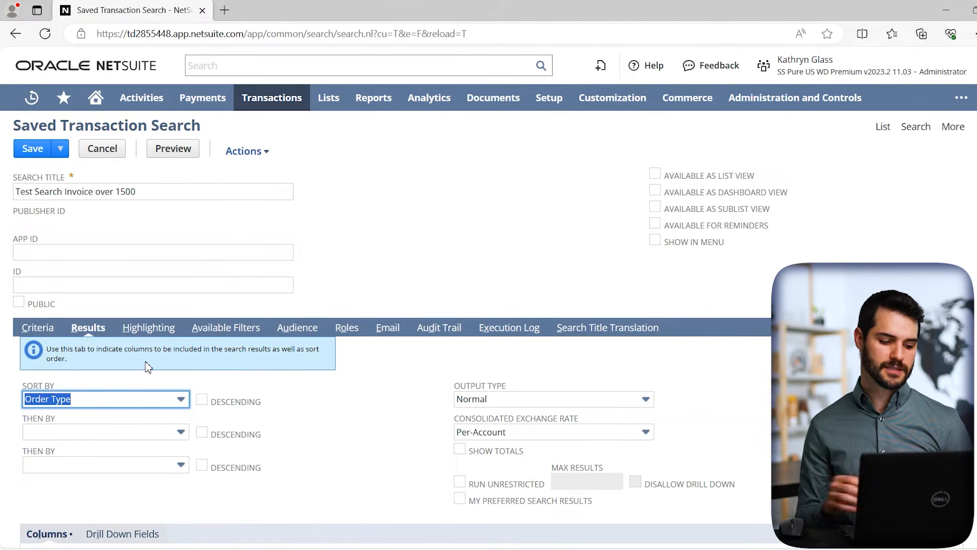
{"action": "scroll", "coordinate": [148, 366], "scroll_direction": "down", "scroll_amount": 5}
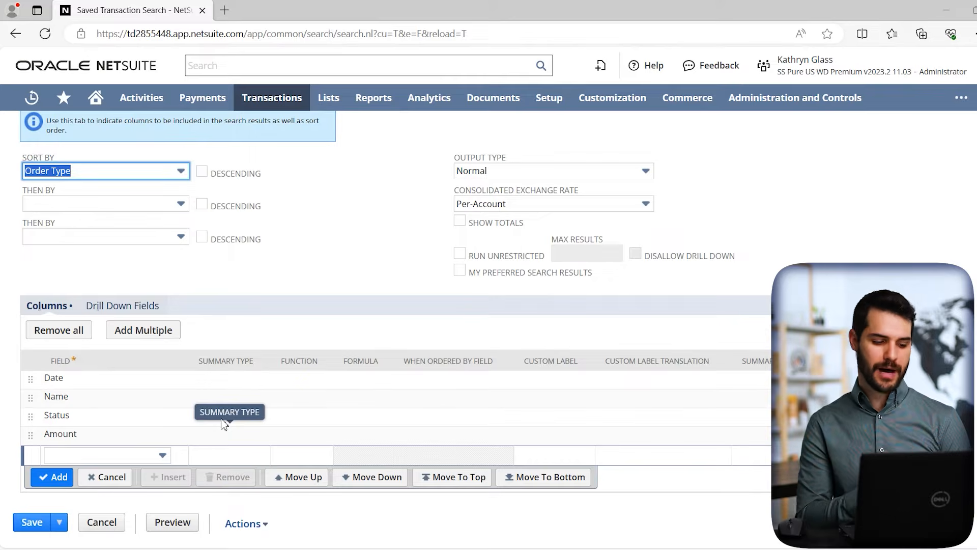
{"action": "left_click", "coordinate": [222, 435]}
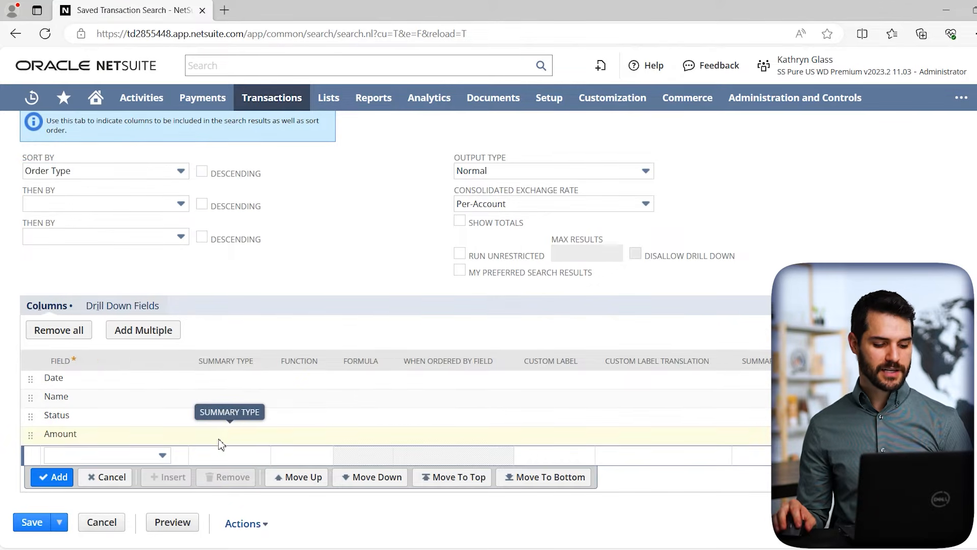
{"action": "left_click", "coordinate": [221, 438]}
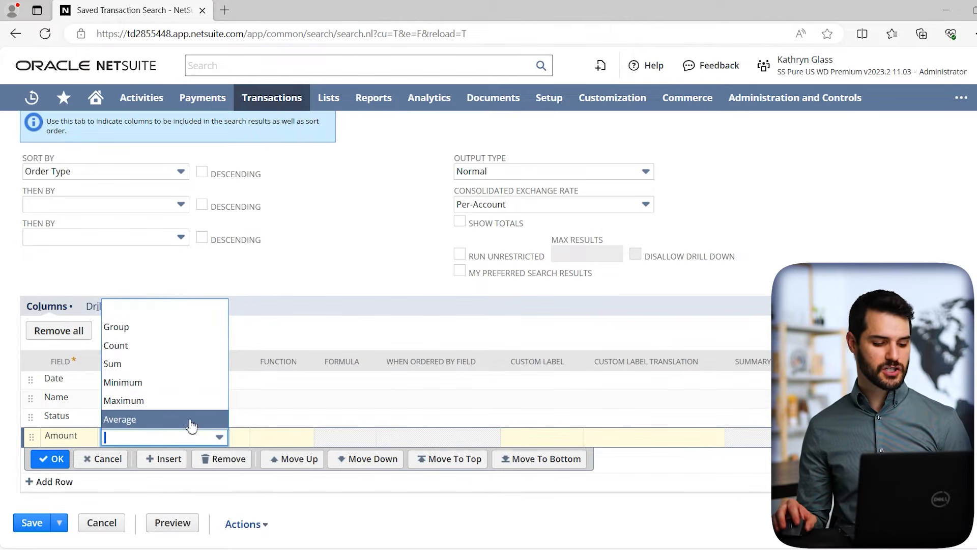
{"action": "left_click", "coordinate": [139, 365]}
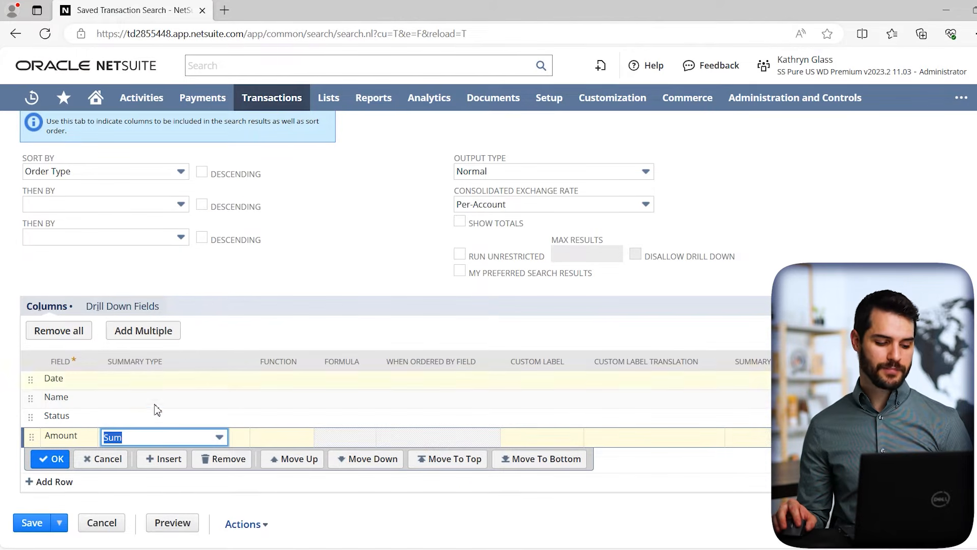
{"action": "left_click", "coordinate": [194, 442]}
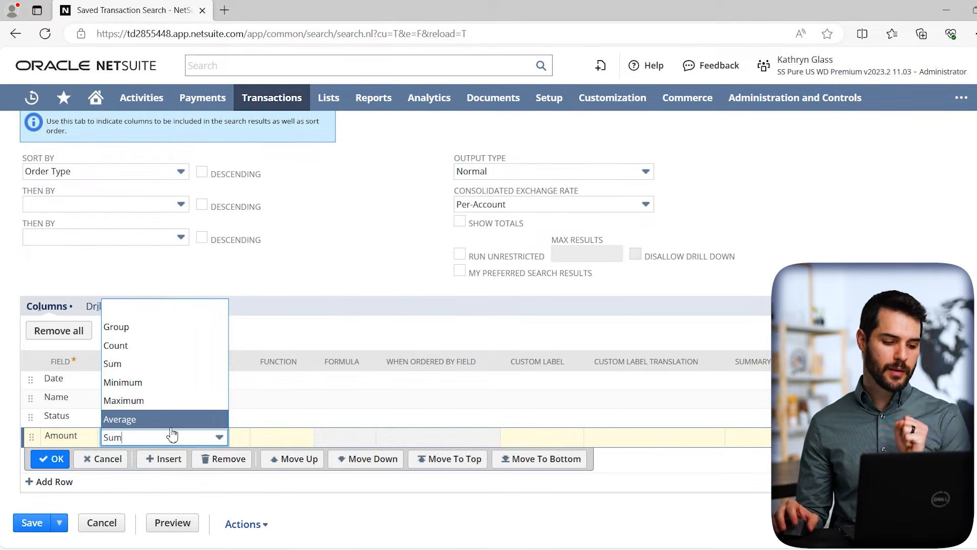
{"action": "left_click", "coordinate": [163, 370]}
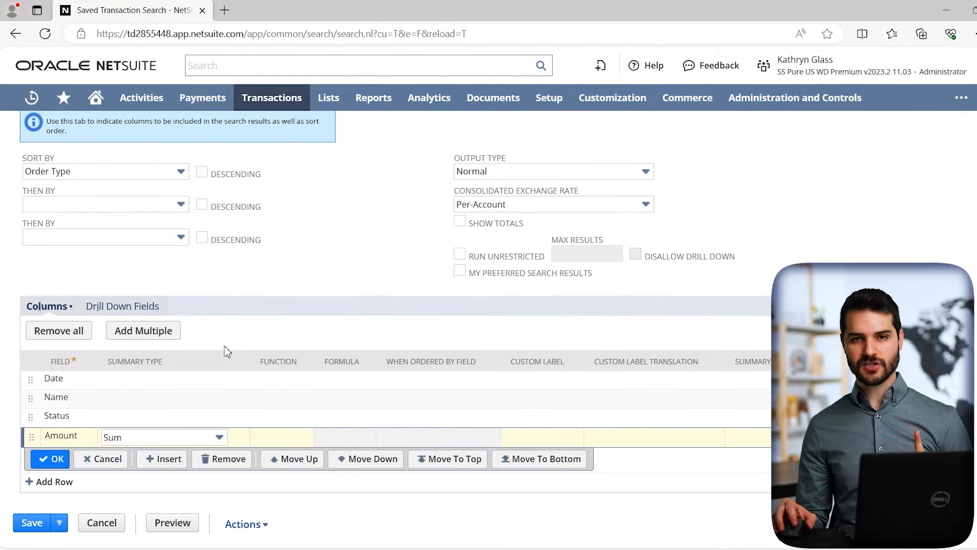
{"action": "left_click", "coordinate": [51, 458]}
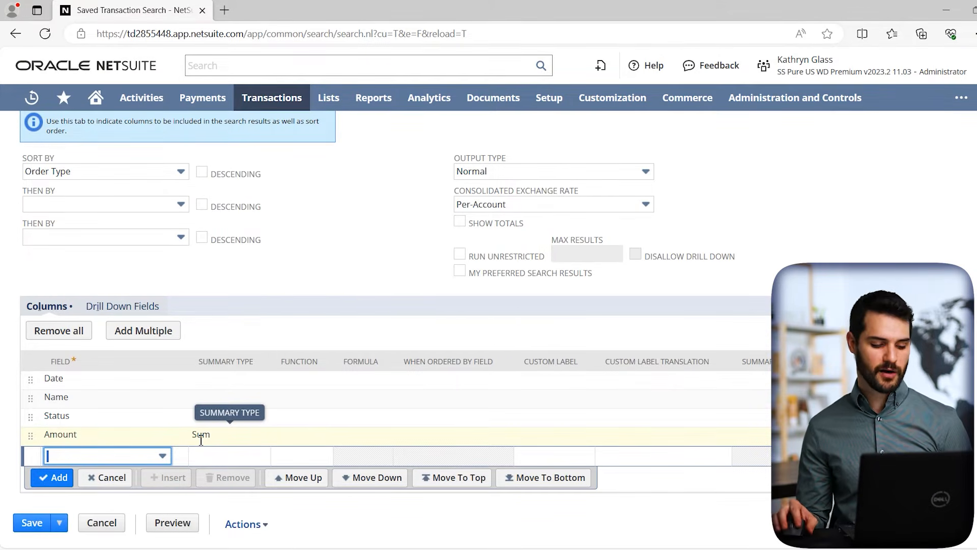
{"action": "left_click", "coordinate": [185, 529]}
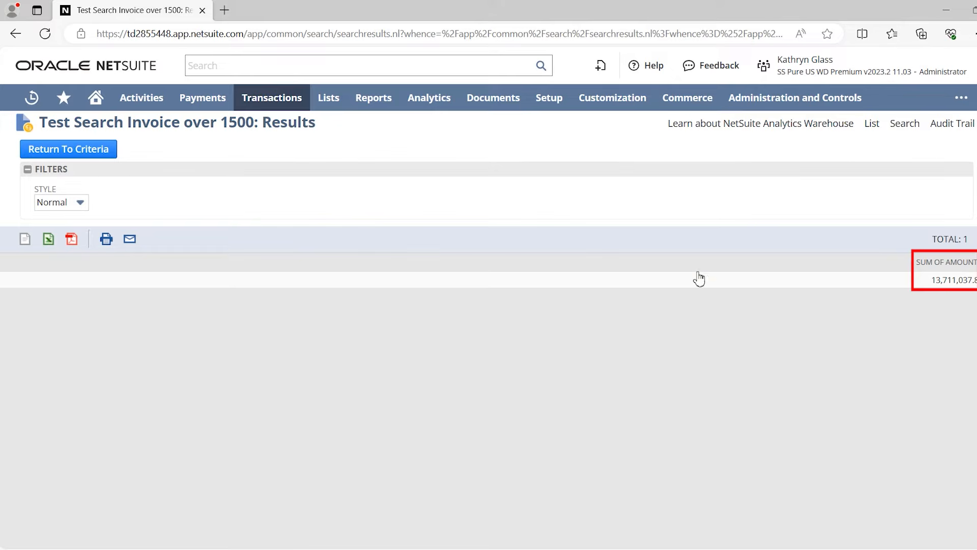
{"action": "left_click", "coordinate": [75, 149]}
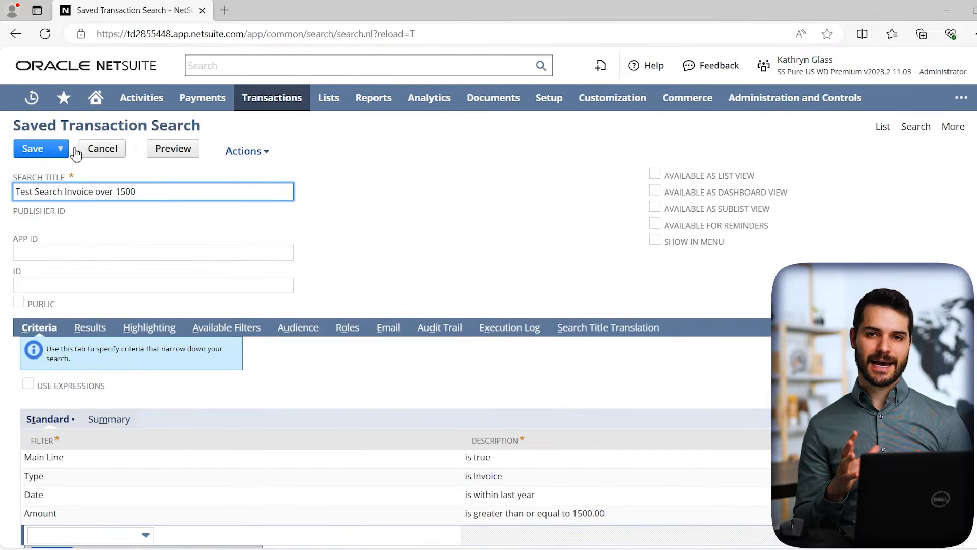
Set the Name result column's summary type to Group
{"action": "scroll", "coordinate": [354, 318], "scroll_direction": "down", "scroll_amount": 1}
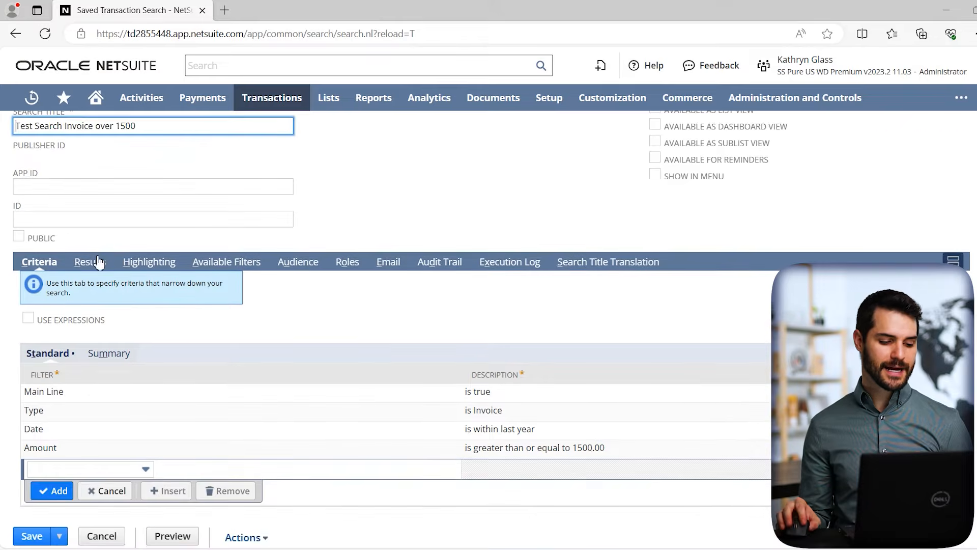
{"action": "left_click", "coordinate": [90, 262]}
{"action": "scroll", "coordinate": [236, 311], "scroll_direction": "down", "scroll_amount": 2}
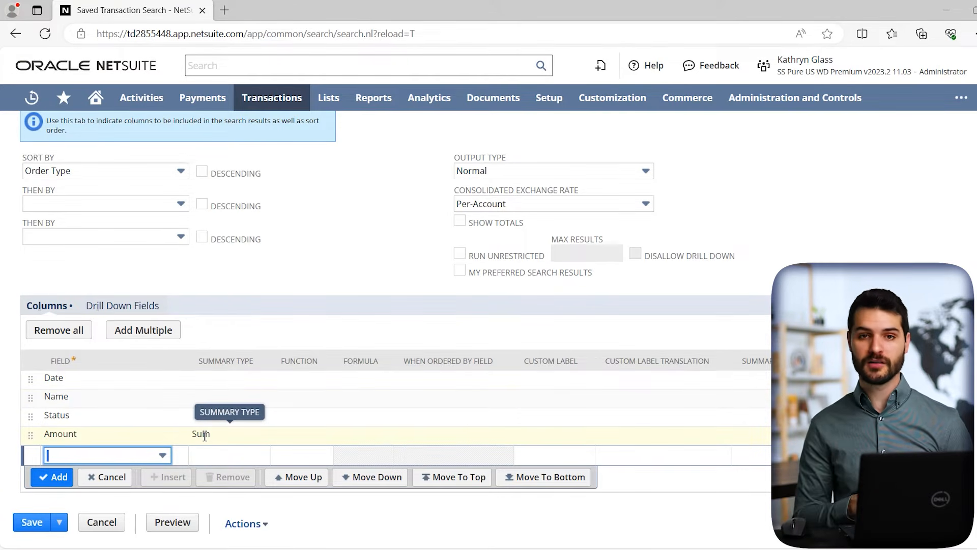
{"action": "left_click", "coordinate": [217, 403]}
{"action": "left_click", "coordinate": [217, 403]}
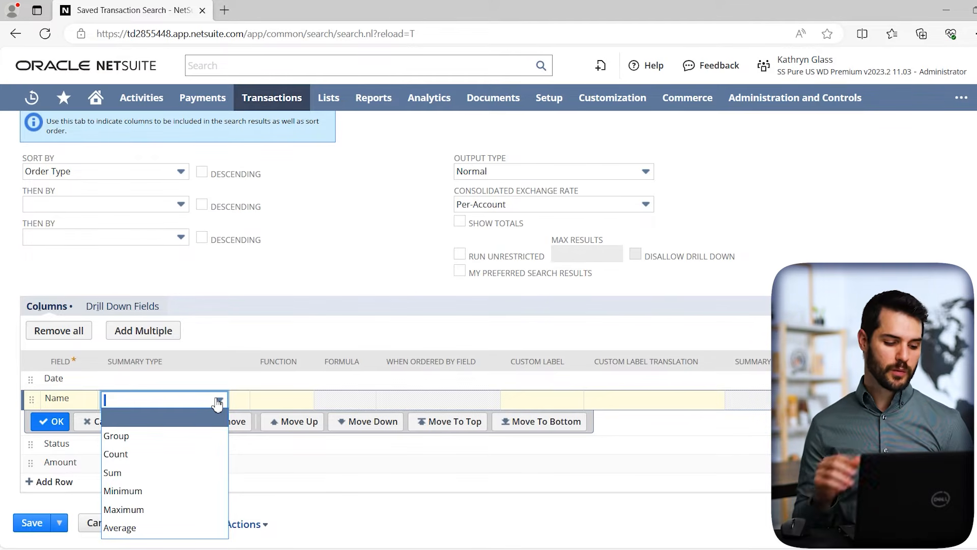
{"action": "left_click", "coordinate": [184, 436]}
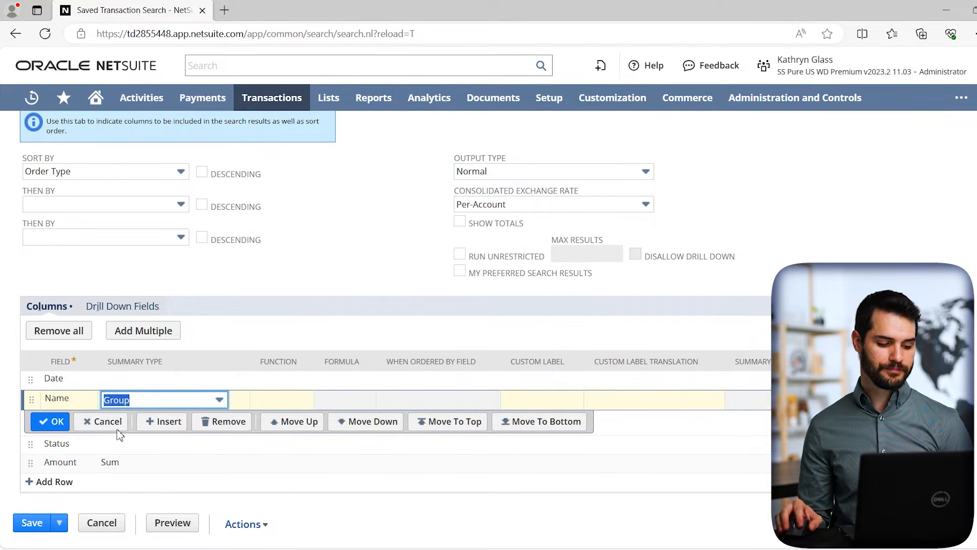
{"action": "left_click", "coordinate": [55, 423]}
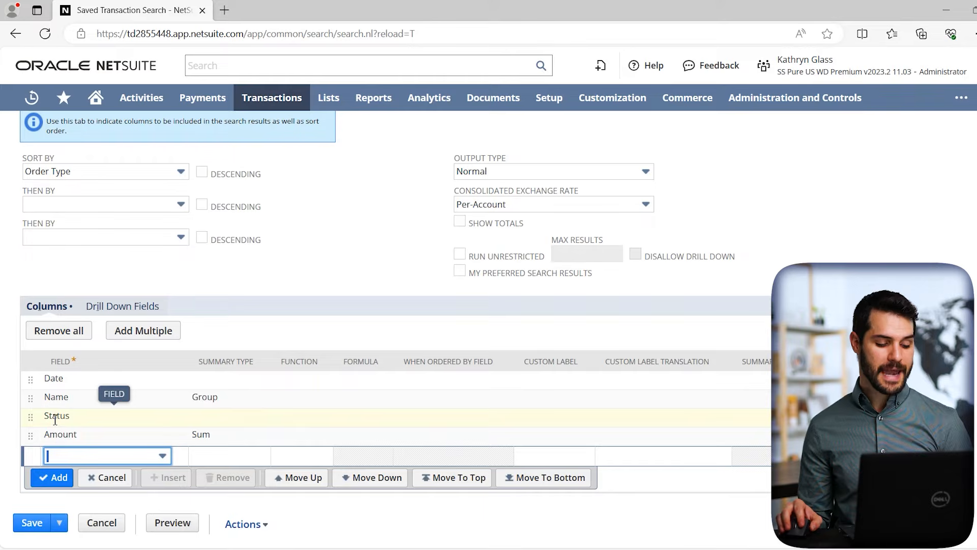
Preview the search, look through the summed amounts per name and return to the search criteria
{"action": "left_click", "coordinate": [173, 529]}
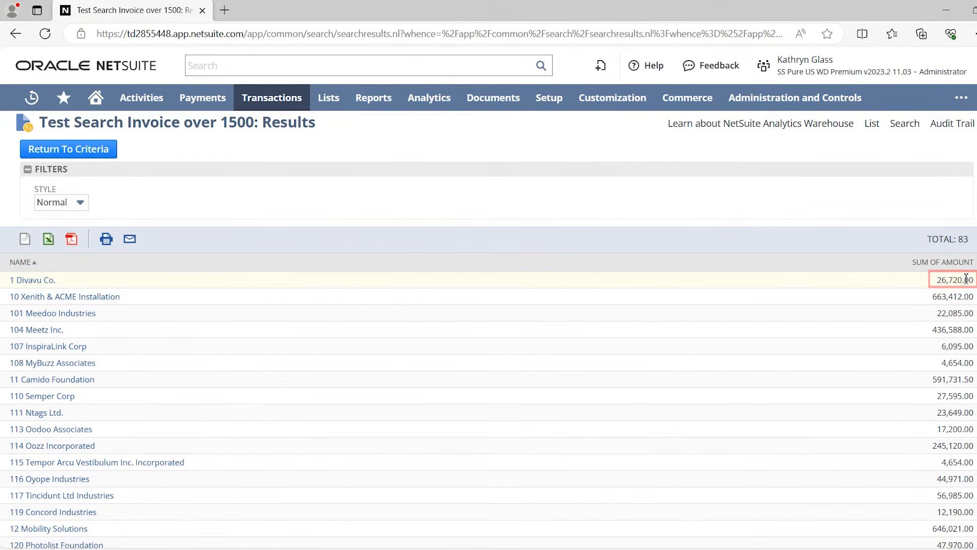
{"action": "scroll", "coordinate": [940, 403], "scroll_direction": "down", "scroll_amount": 6}
{"action": "scroll", "coordinate": [939, 403], "scroll_direction": "down", "scroll_amount": 3}
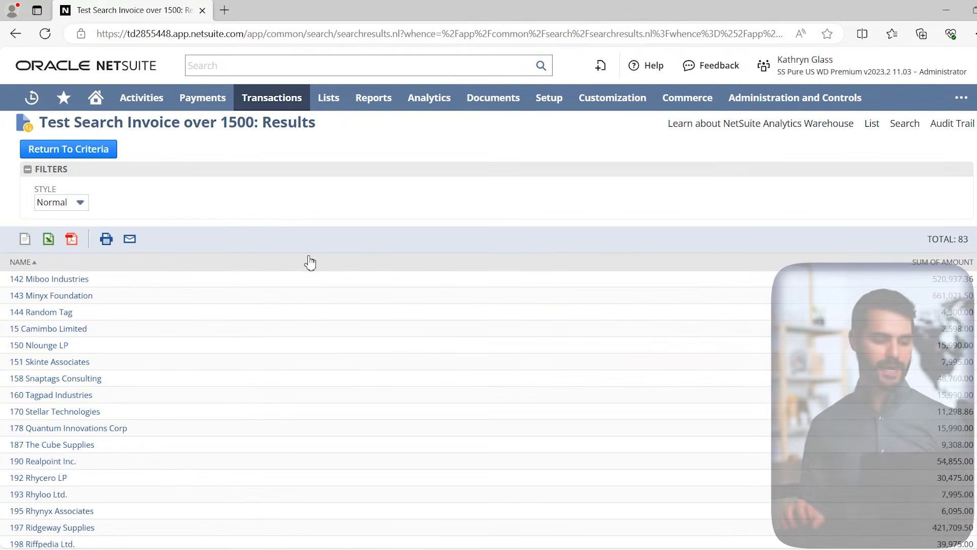
{"action": "left_click", "coordinate": [67, 151]}
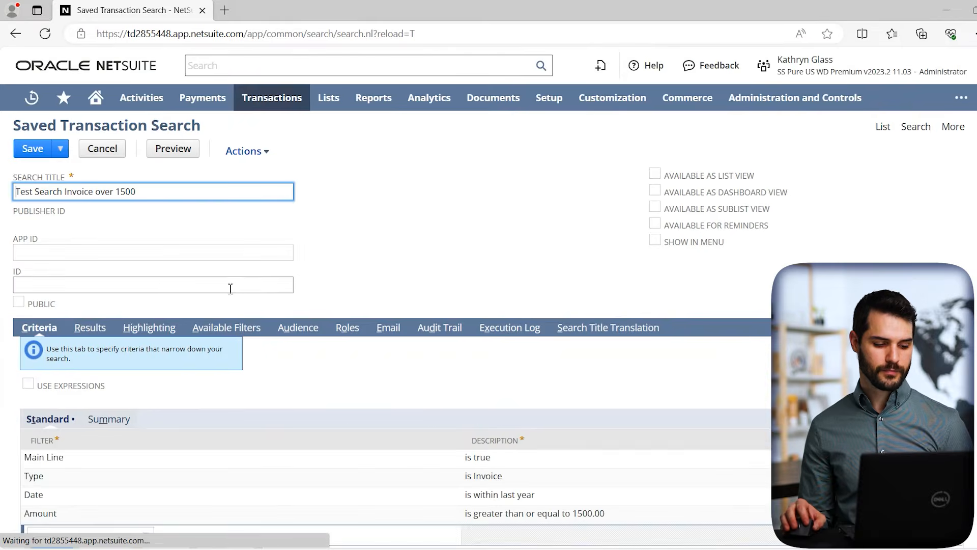
Clear the summary type of the Name result column
{"action": "left_click", "coordinate": [90, 327]}
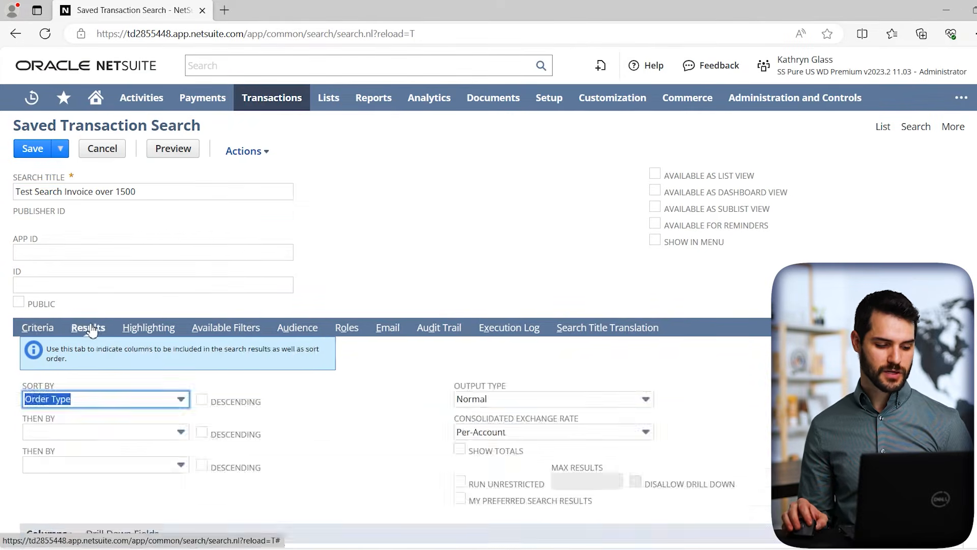
{"action": "scroll", "coordinate": [147, 333], "scroll_direction": "down", "scroll_amount": 4}
{"action": "left_click", "coordinate": [213, 398]}
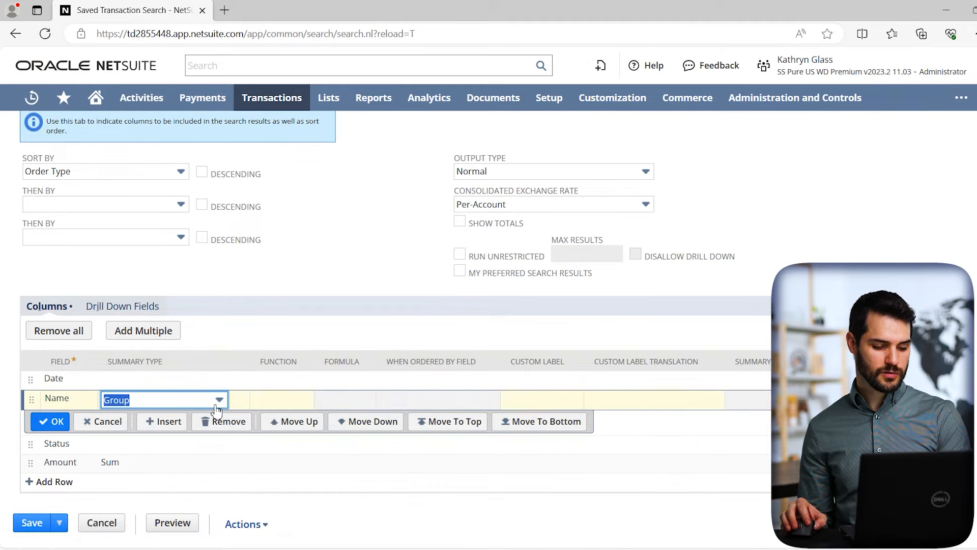
{"action": "left_click", "coordinate": [219, 399]}
{"action": "left_click", "coordinate": [152, 417]}
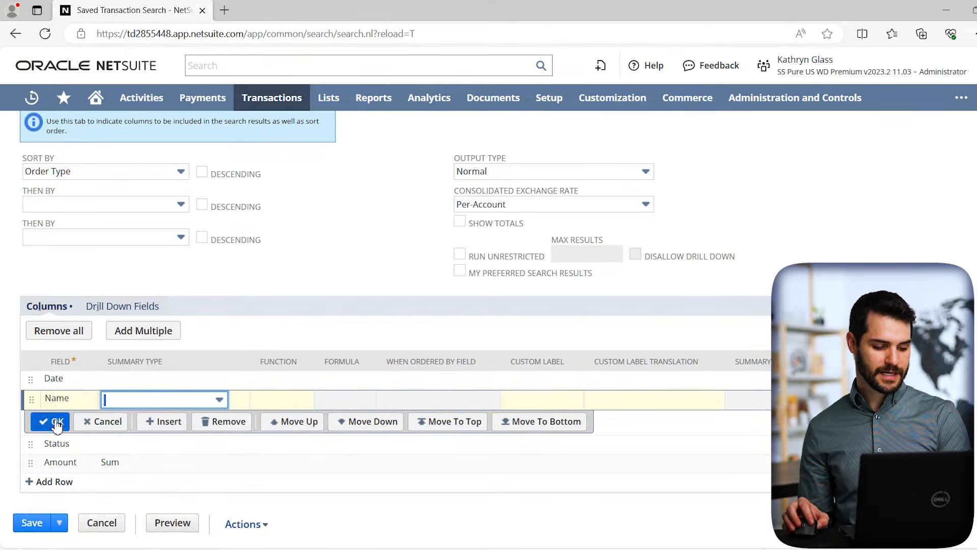
{"action": "left_click", "coordinate": [50, 421]}
Clear the summary type of the Amount result column
{"action": "left_click", "coordinate": [206, 435]}
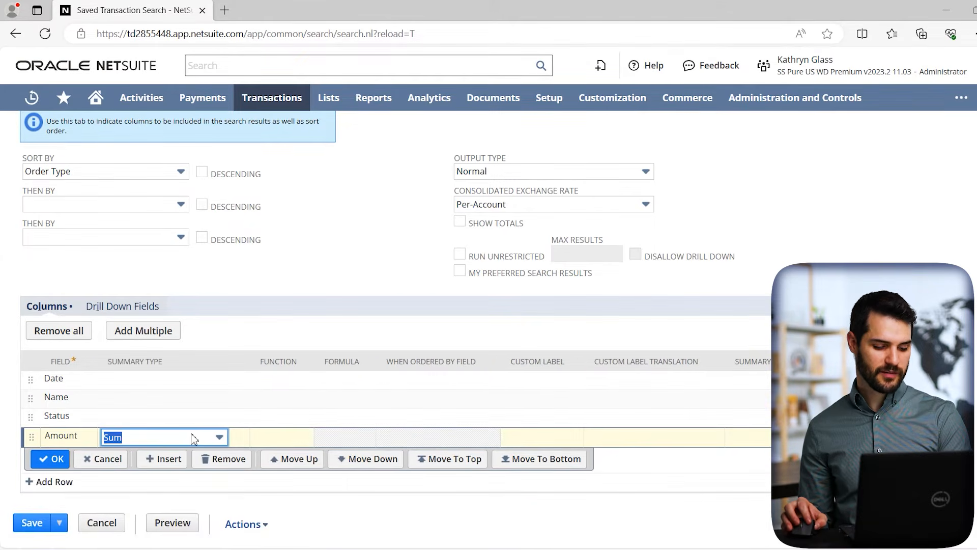
{"action": "left_click", "coordinate": [212, 437]}
{"action": "left_click", "coordinate": [124, 311]}
{"action": "left_click", "coordinate": [51, 459]}
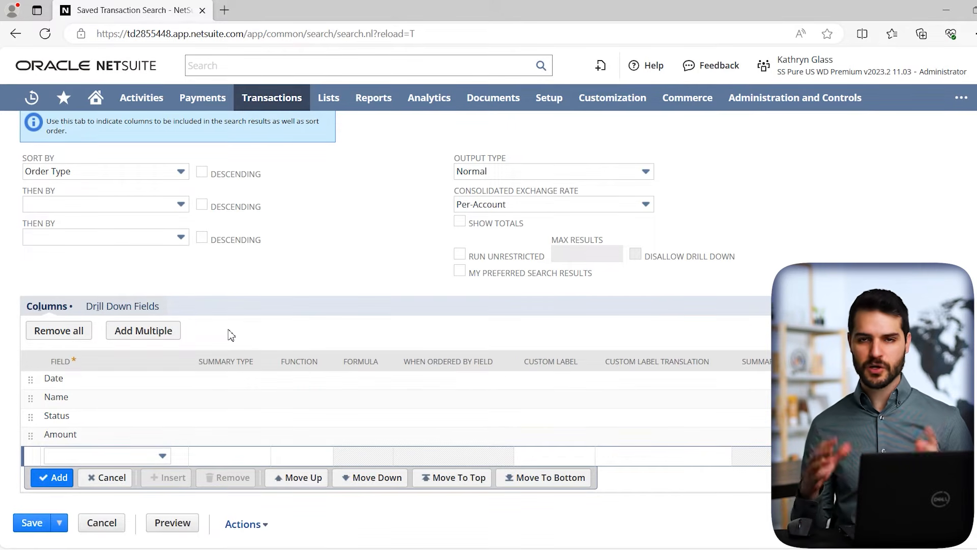
Check the saved search's summary criteria and return to the standard criteria
{"action": "scroll", "coordinate": [227, 327], "scroll_direction": "up", "scroll_amount": 1}
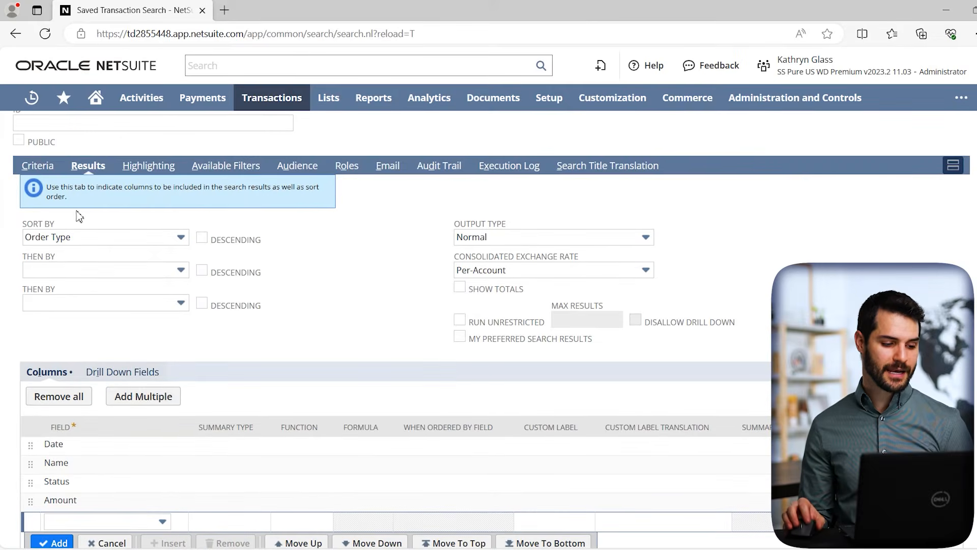
{"action": "left_click", "coordinate": [43, 168]}
{"action": "left_click", "coordinate": [120, 342]}
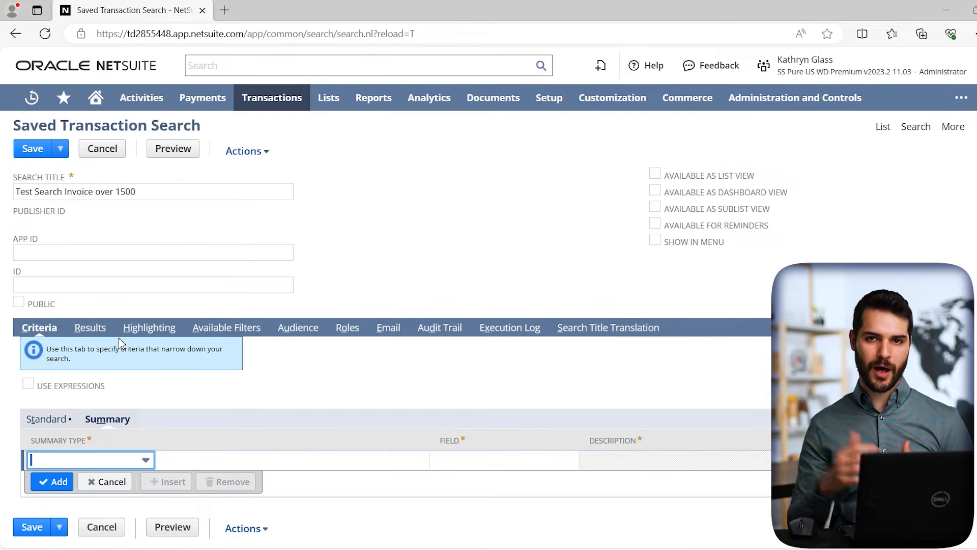
{"action": "left_click", "coordinate": [46, 423]}
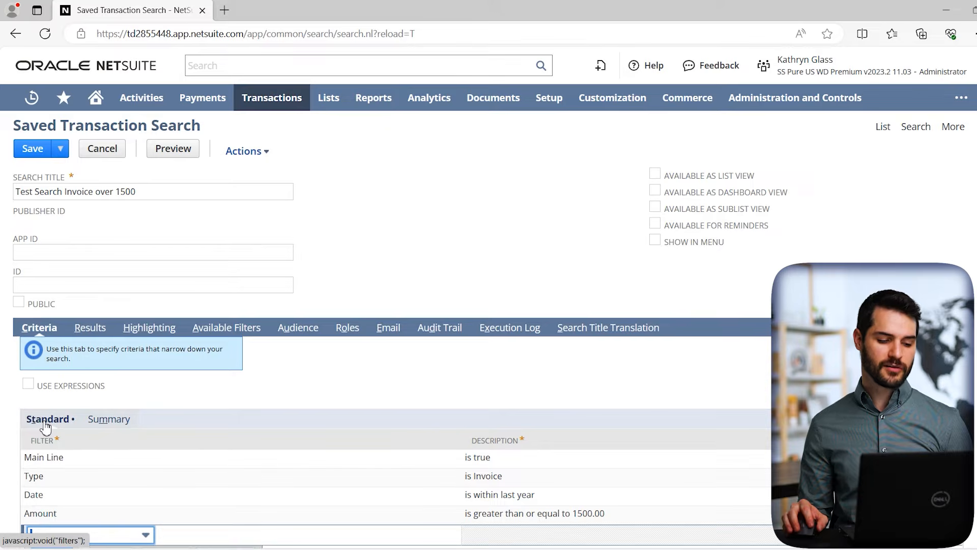
Give the Name result column the custom label "Customer"
{"action": "left_click", "coordinate": [88, 330]}
{"action": "scroll", "coordinate": [397, 255], "scroll_direction": "down", "scroll_amount": 4}
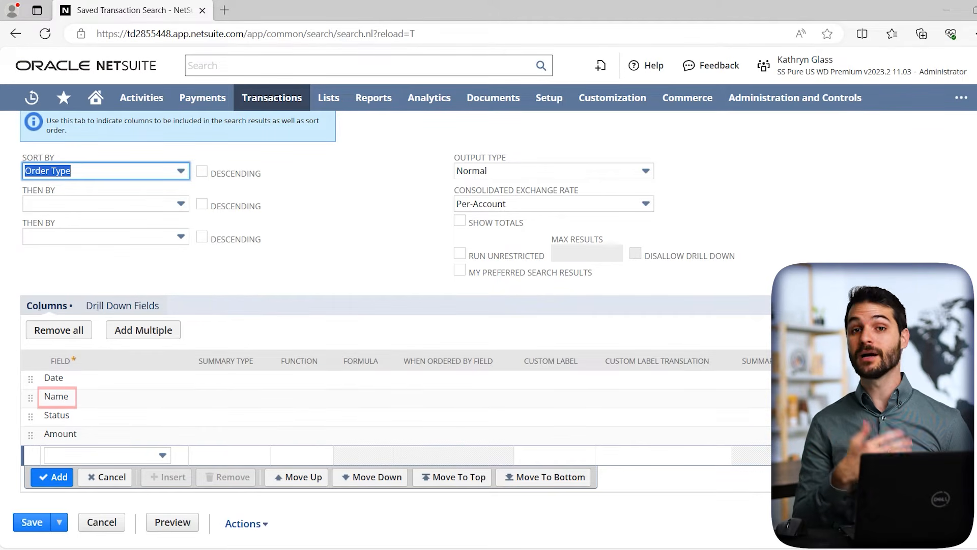
{"action": "left_click", "coordinate": [542, 402]}
{"action": "left_click", "coordinate": [545, 402]}
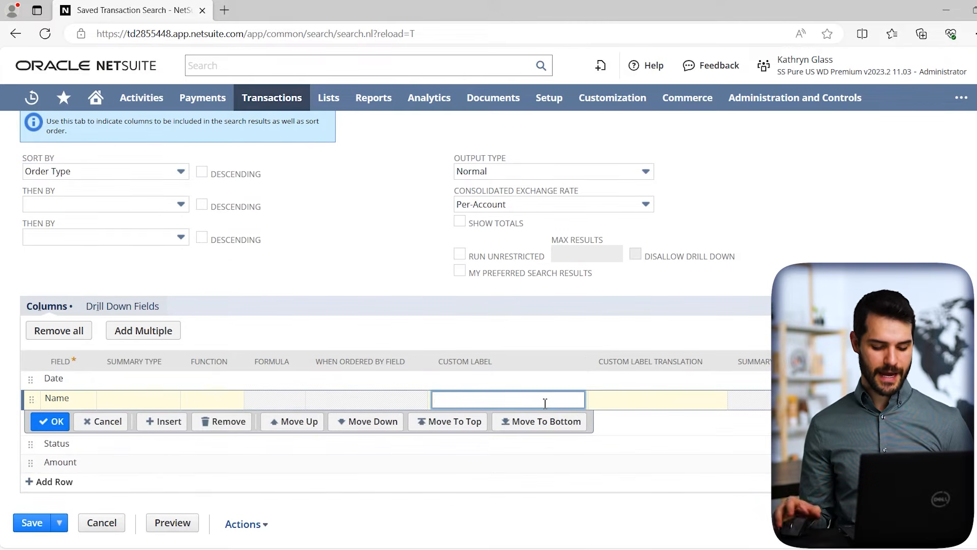
{"action": "type", "text": "Customer"}
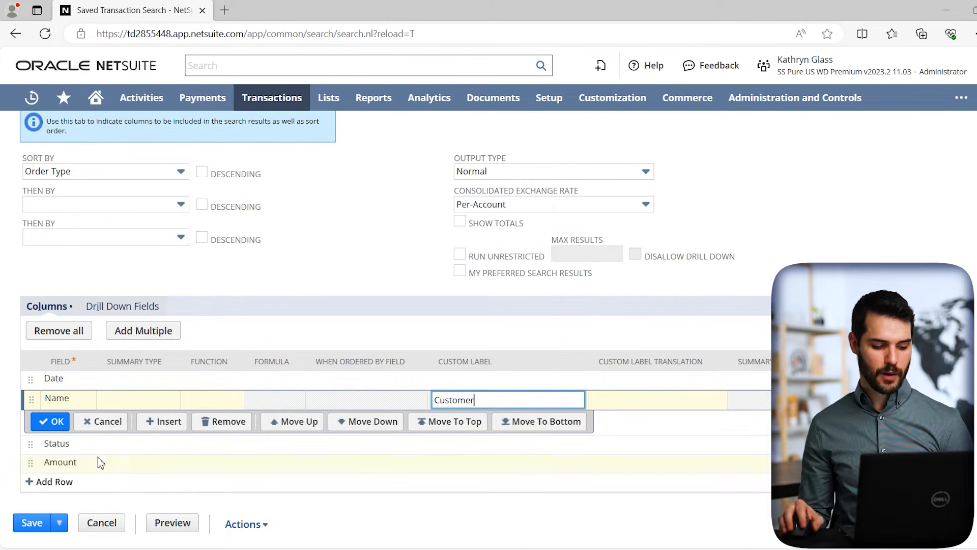
{"action": "left_click", "coordinate": [67, 427]}
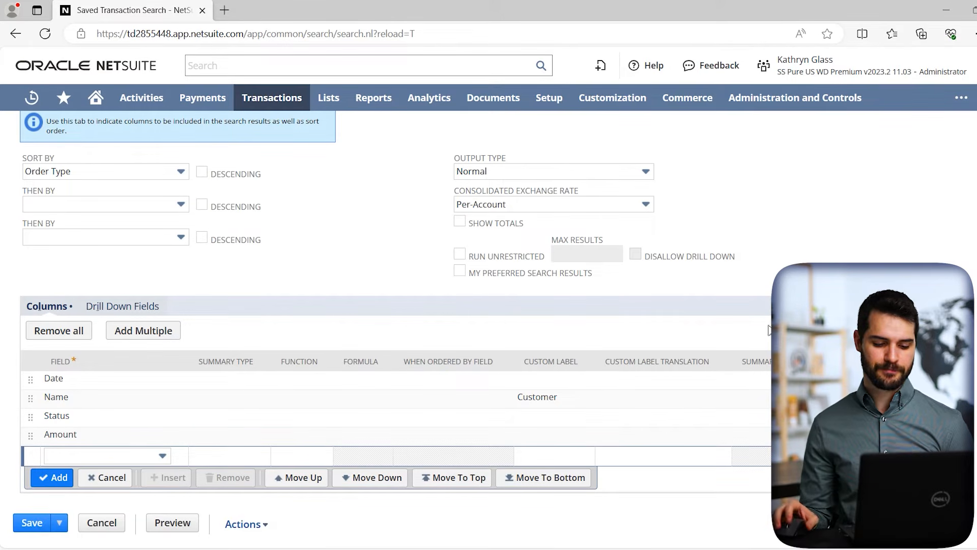
Apply the Age In Days function to the Date result column, preview the results and return to the search criteria
{"action": "left_click", "coordinate": [299, 383]}
{"action": "left_click", "coordinate": [303, 381]}
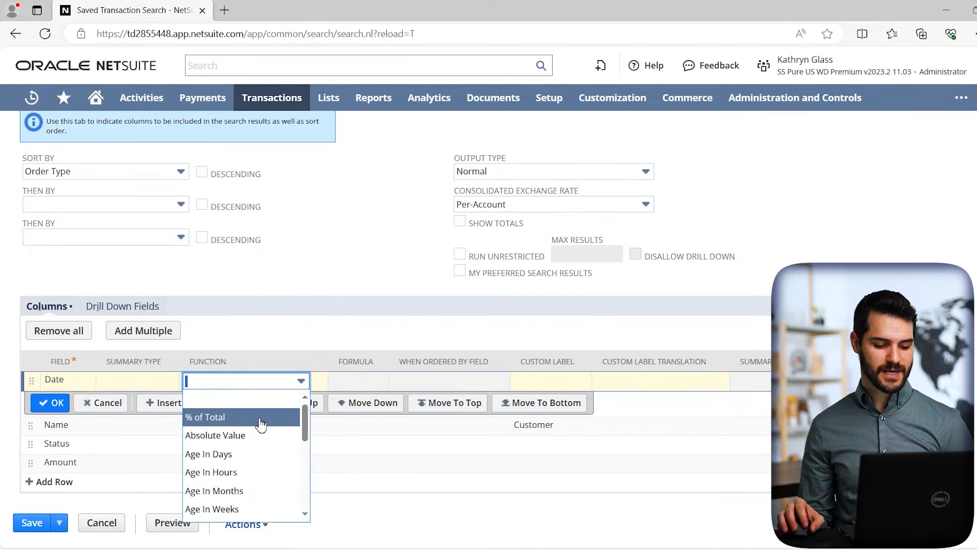
{"action": "left_click", "coordinate": [241, 459]}
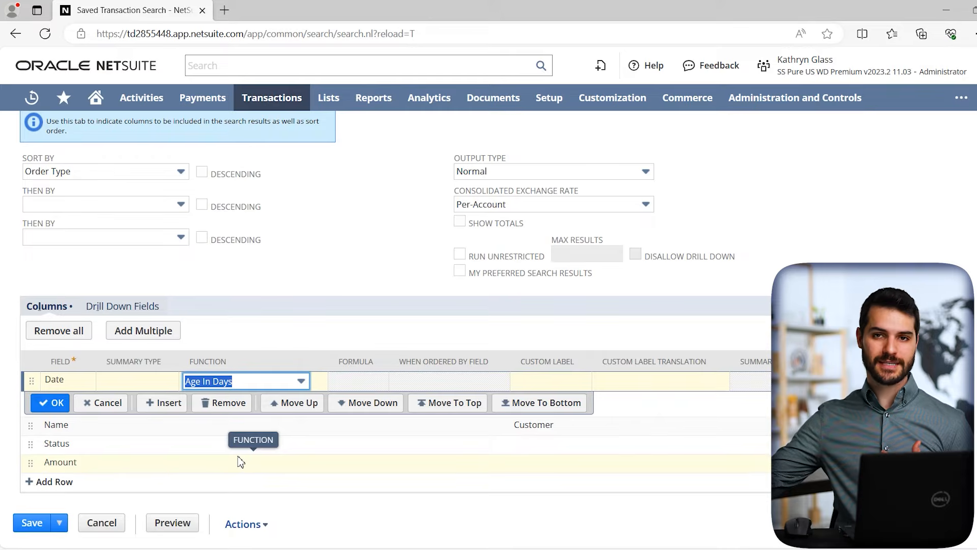
{"action": "left_click", "coordinate": [49, 402]}
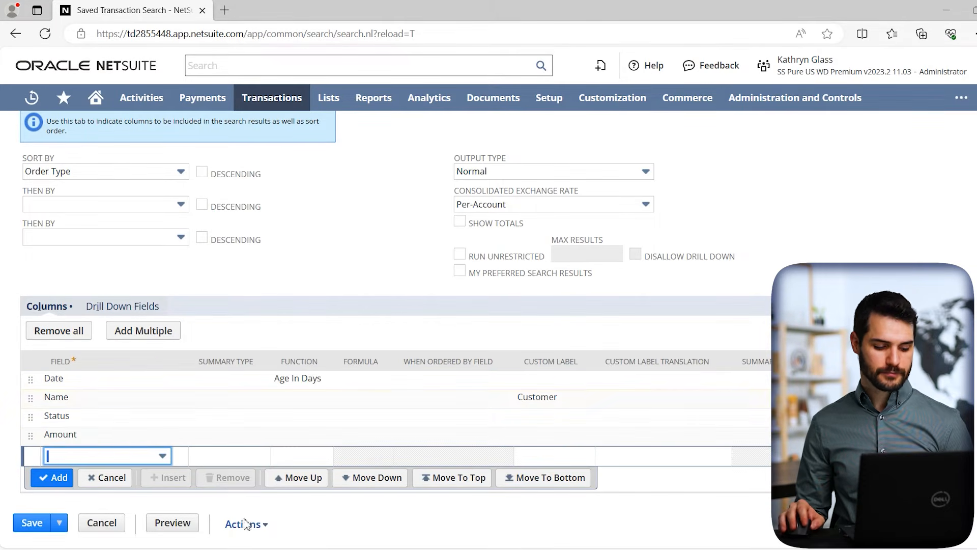
{"action": "left_click", "coordinate": [179, 524]}
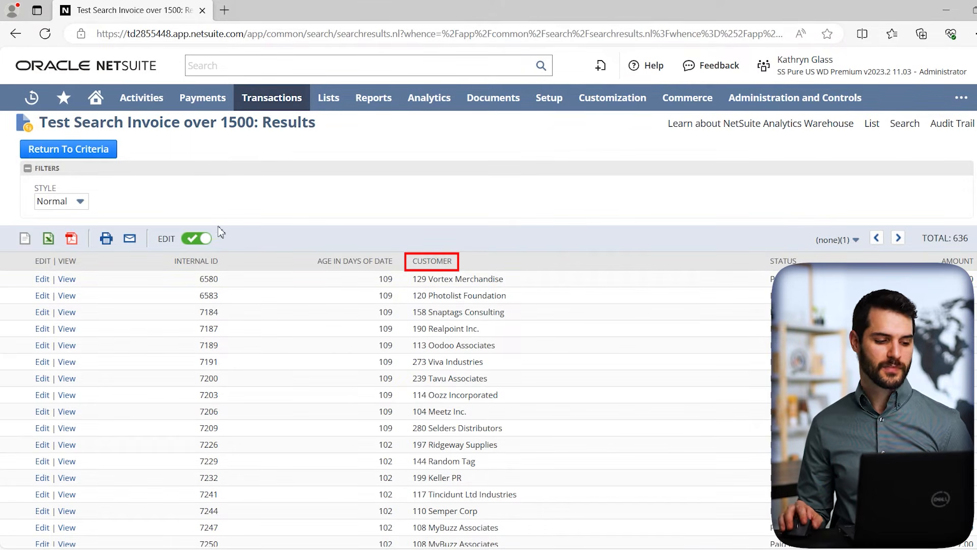
{"action": "left_click", "coordinate": [67, 147]}
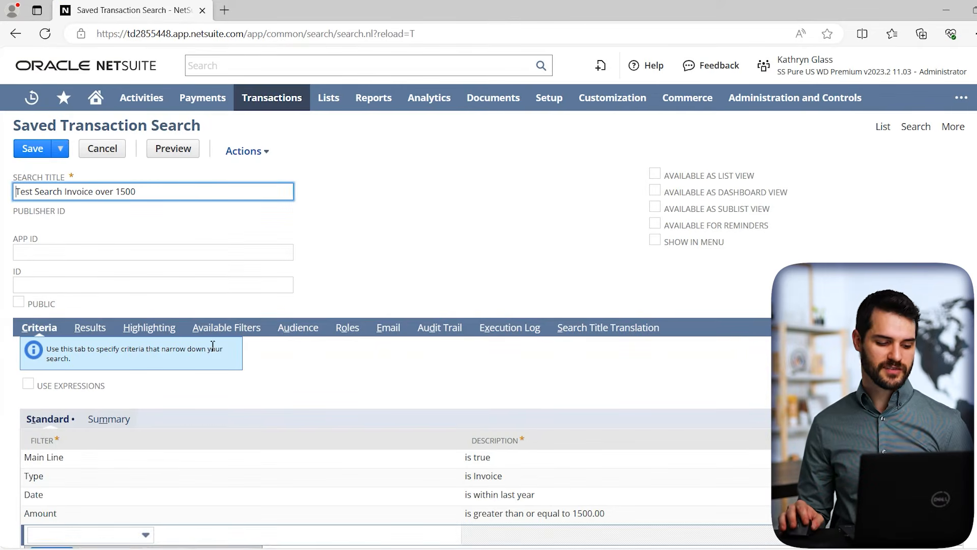
Clear the function of the Date result column
{"action": "left_click", "coordinate": [90, 327]}
{"action": "scroll", "coordinate": [89, 328], "scroll_direction": "down", "scroll_amount": 4}
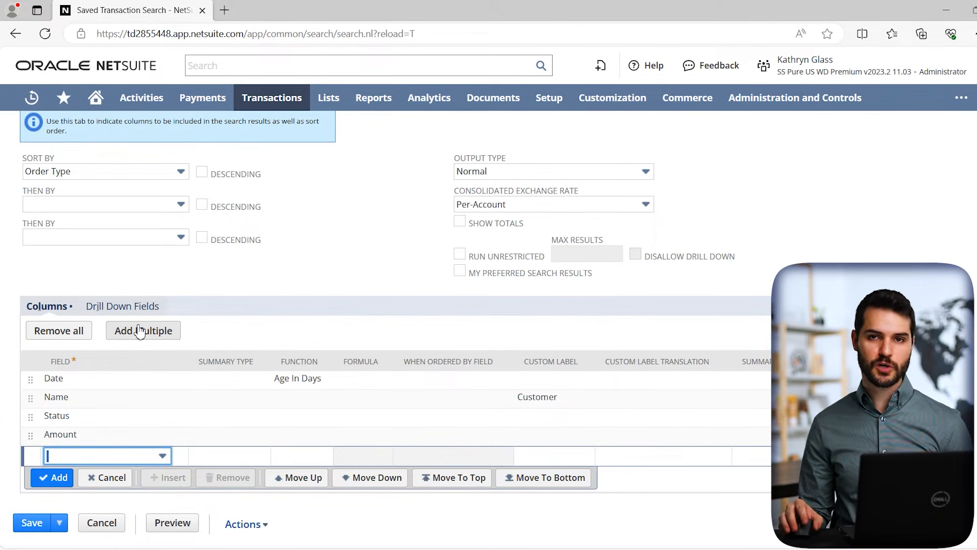
{"action": "left_click", "coordinate": [298, 377]}
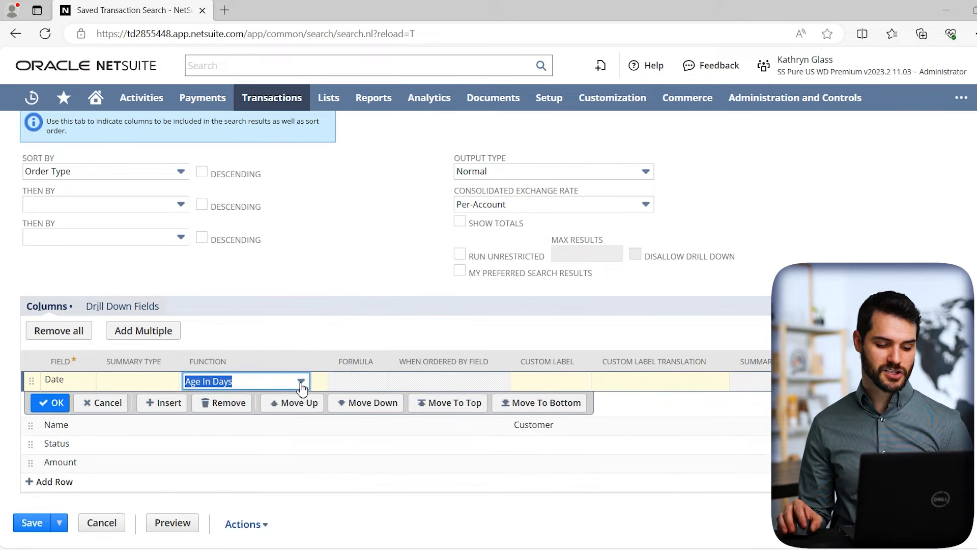
{"action": "left_click", "coordinate": [301, 382]}
{"action": "scroll", "coordinate": [218, 401], "scroll_direction": "up", "scroll_amount": 2}
{"action": "left_click", "coordinate": [218, 399]}
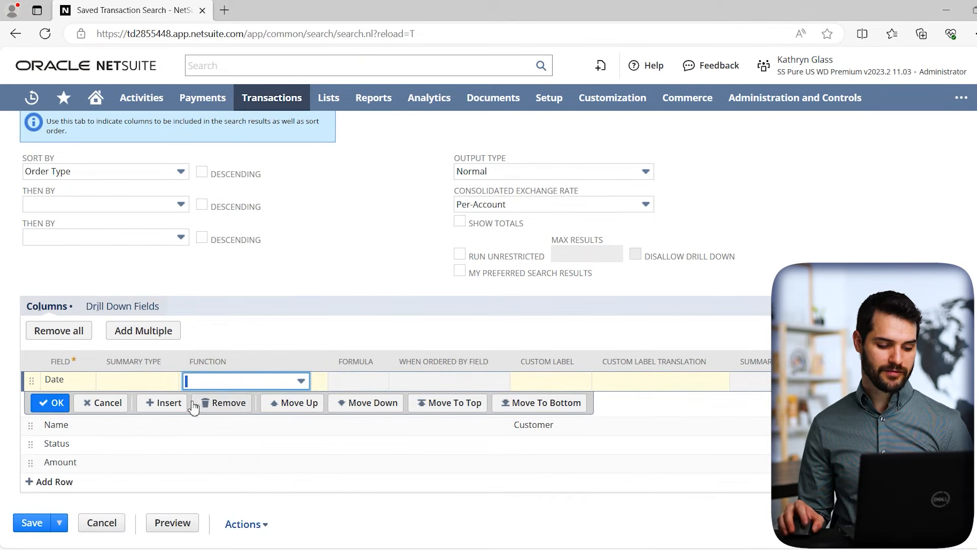
{"action": "left_click", "coordinate": [45, 402]}
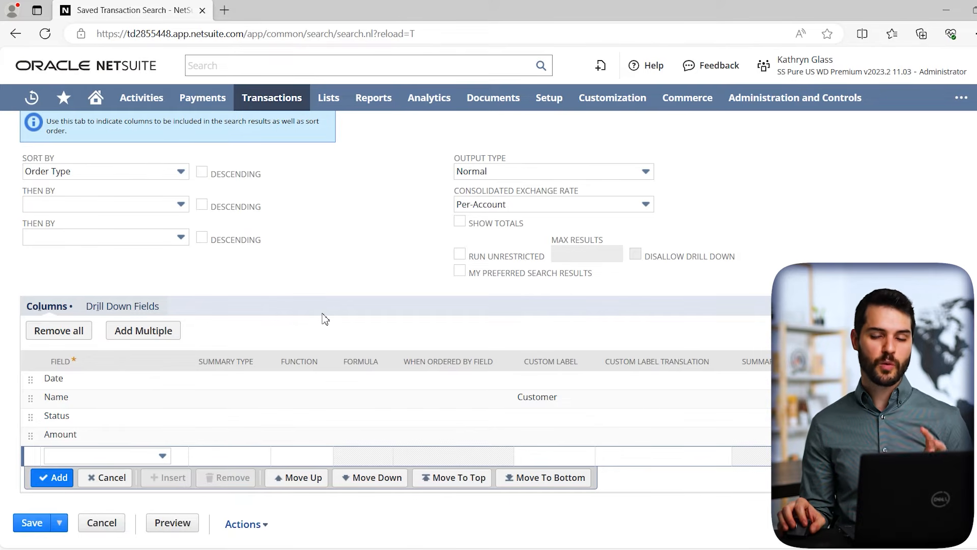
Turn on expressions for the standard search criteria and turn them off again
{"action": "scroll", "coordinate": [324, 300], "scroll_direction": "up", "scroll_amount": 3}
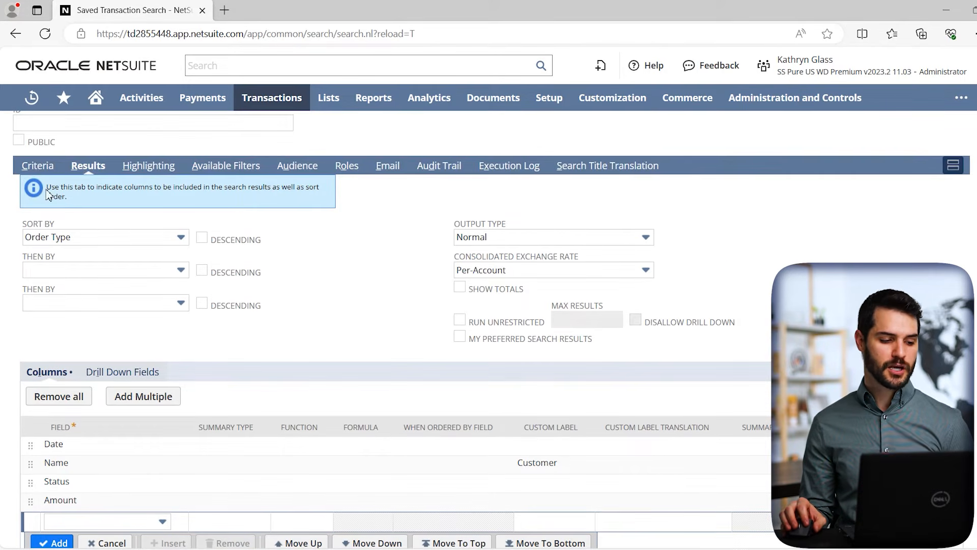
{"action": "left_click", "coordinate": [41, 164]}
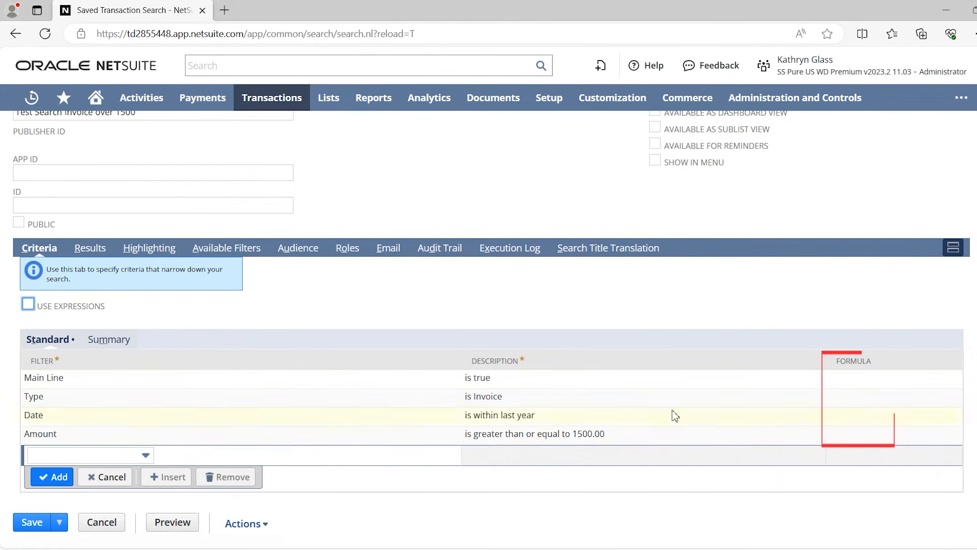
{"action": "left_click", "coordinate": [28, 307]}
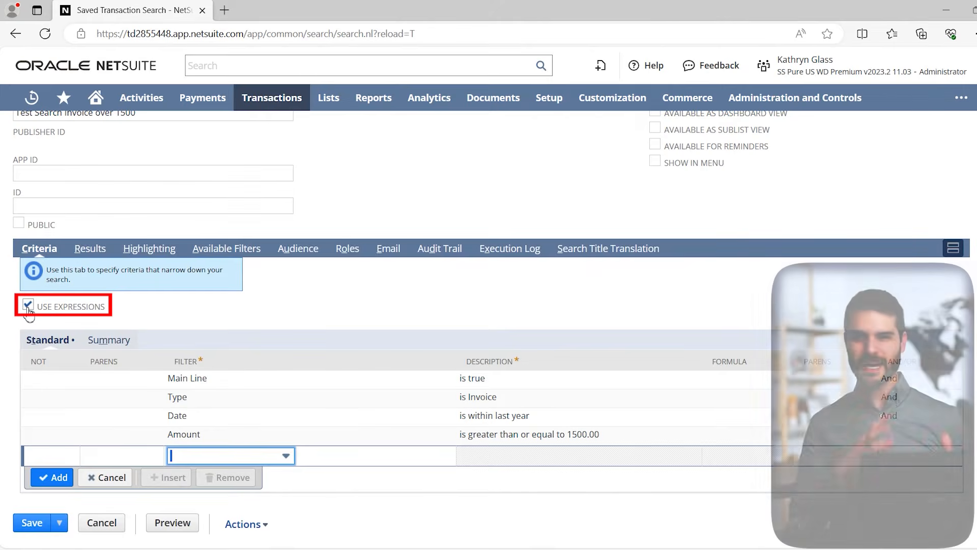
{"action": "left_click", "coordinate": [28, 306]}
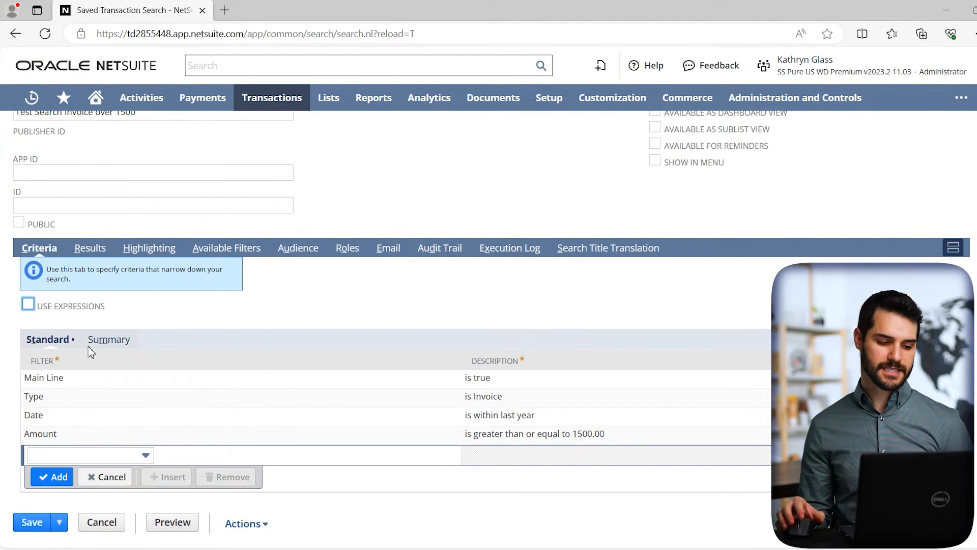
Start a highlighting condition for the saved search based on the Amount filter
{"action": "left_click", "coordinate": [138, 248]}
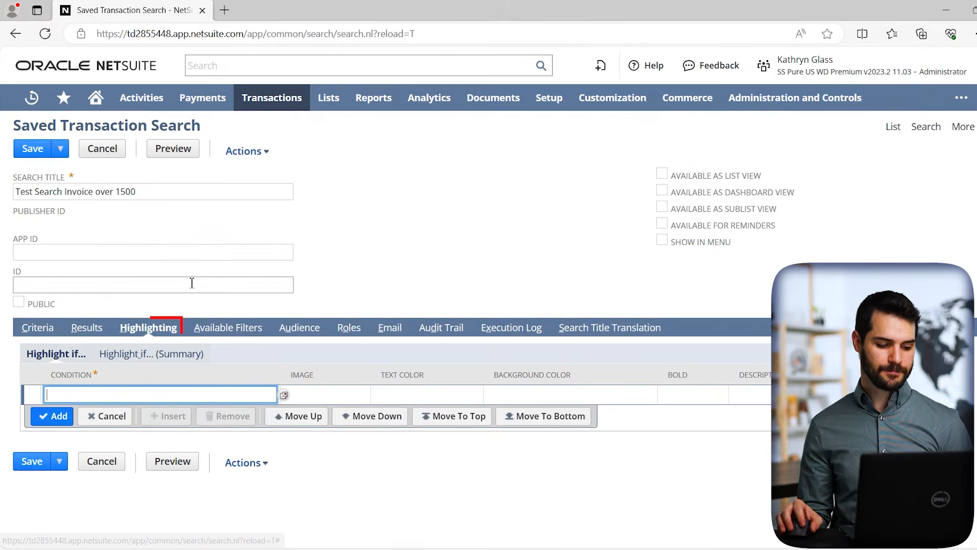
{"action": "left_click", "coordinate": [367, 305]}
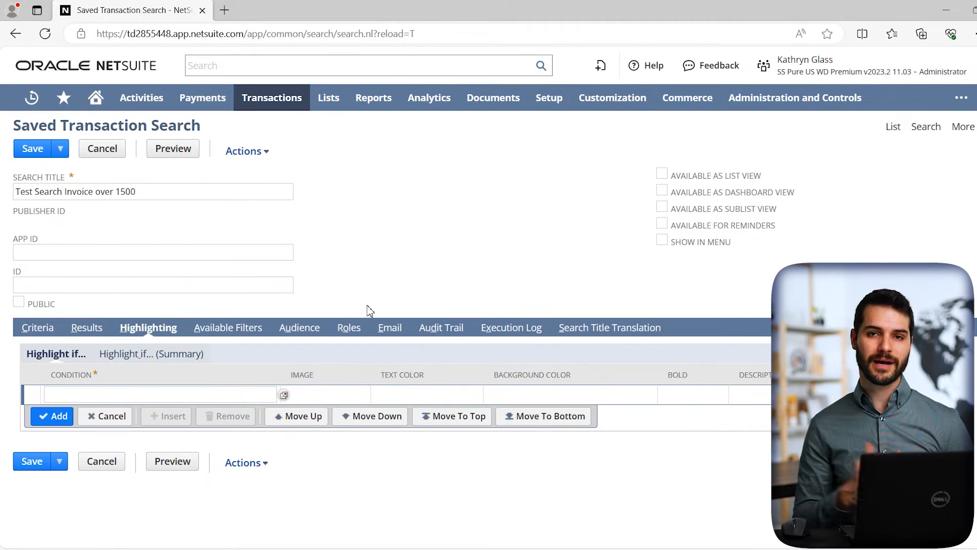
{"action": "left_click", "coordinate": [218, 392]}
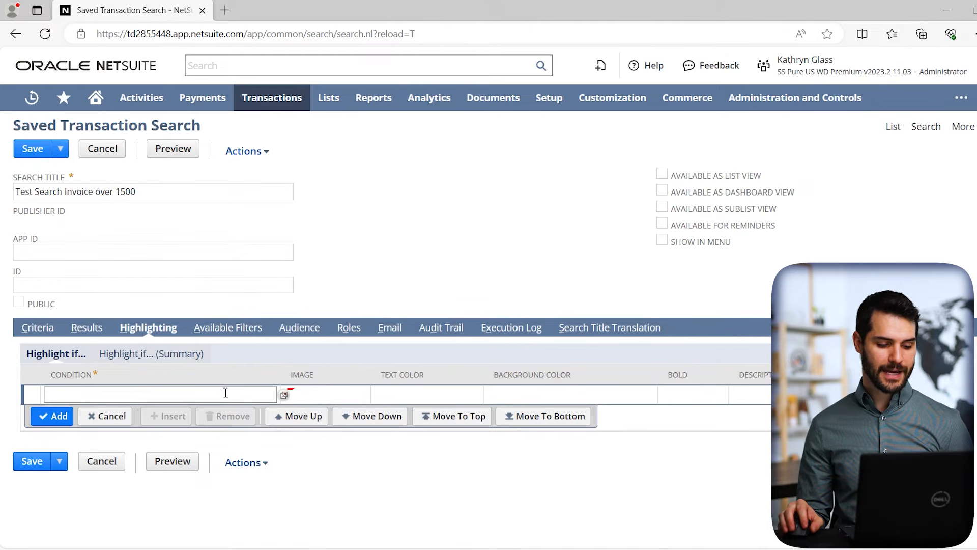
{"action": "left_click", "coordinate": [283, 397]}
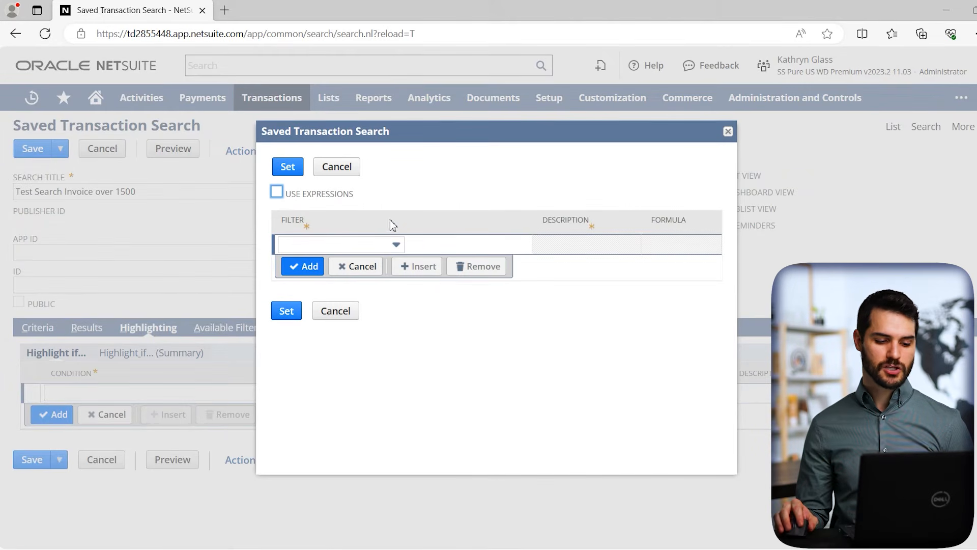
{"action": "left_click", "coordinate": [397, 245]}
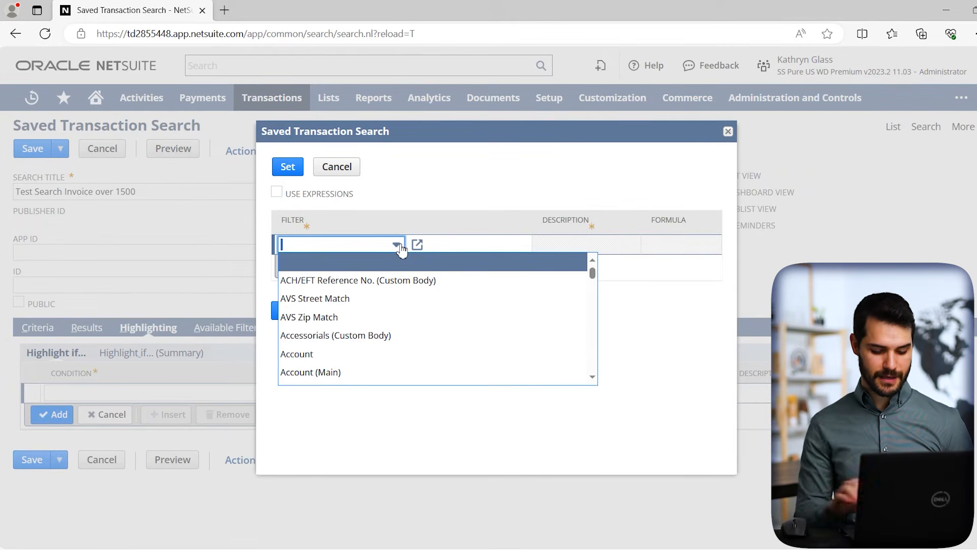
{"action": "type", "text": "Amount"}
{"action": "key", "text": "Return"}
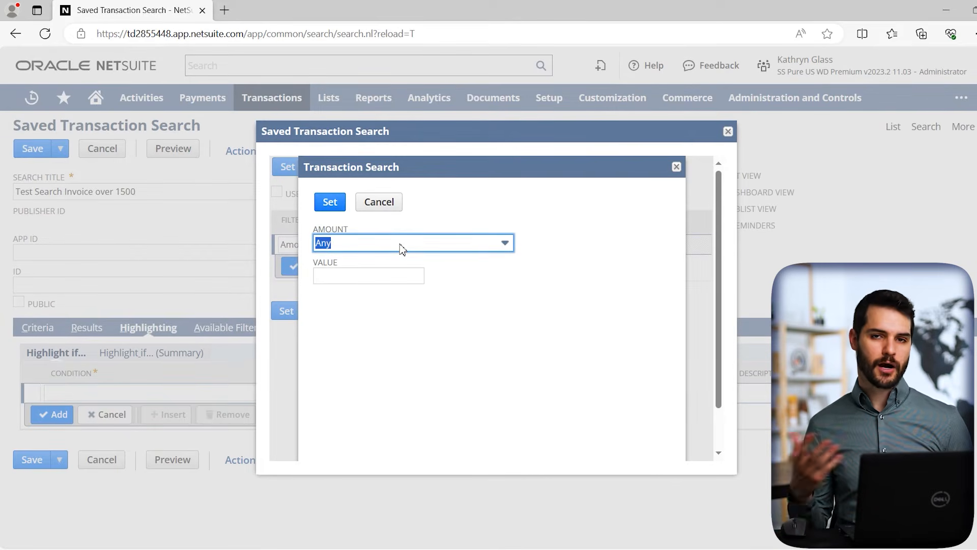
Set the highlighting condition to an amount greater than or equal to 15,000
{"action": "left_click", "coordinate": [402, 248]}
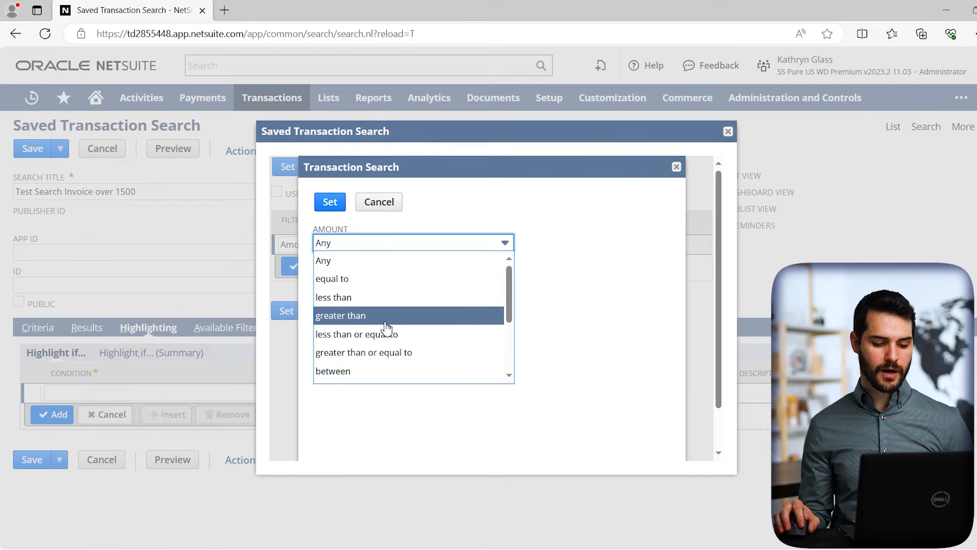
{"action": "left_click", "coordinate": [385, 354]}
{"action": "left_click", "coordinate": [362, 275]}
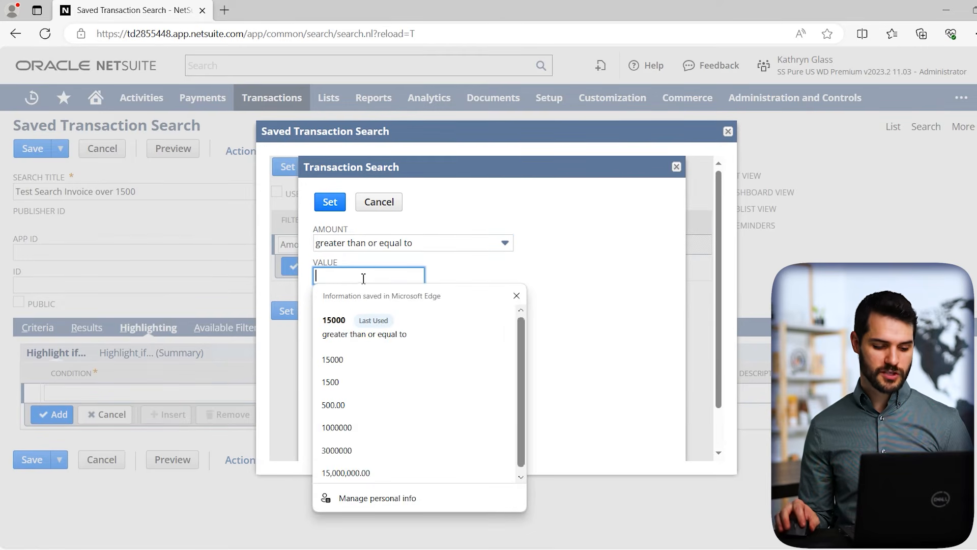
{"action": "type", "text": "15,000"}
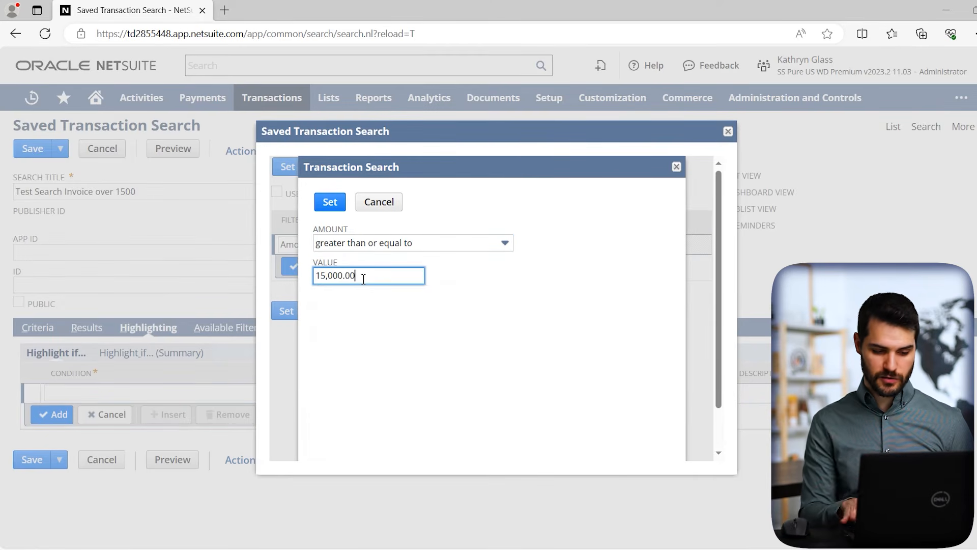
{"action": "left_click", "coordinate": [330, 202]}
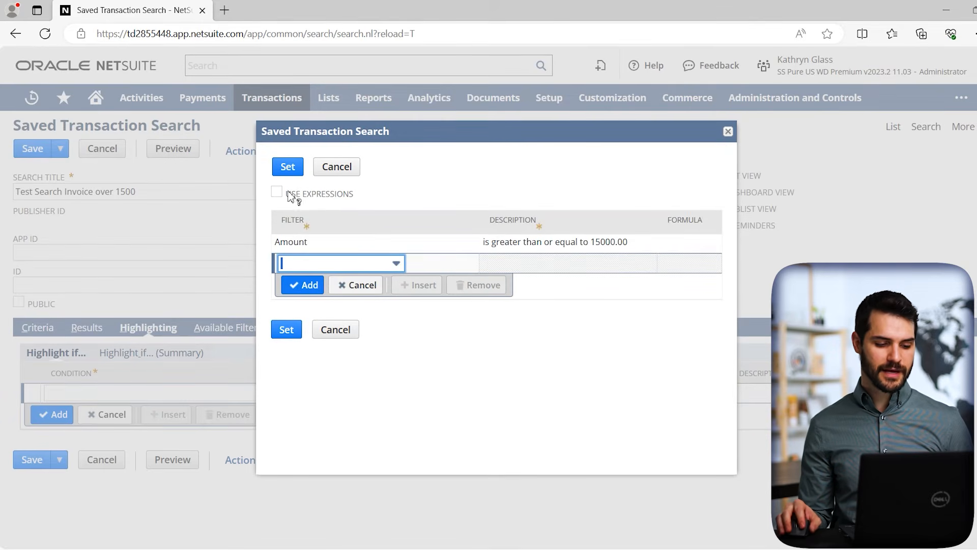
{"action": "left_click", "coordinate": [287, 167]}
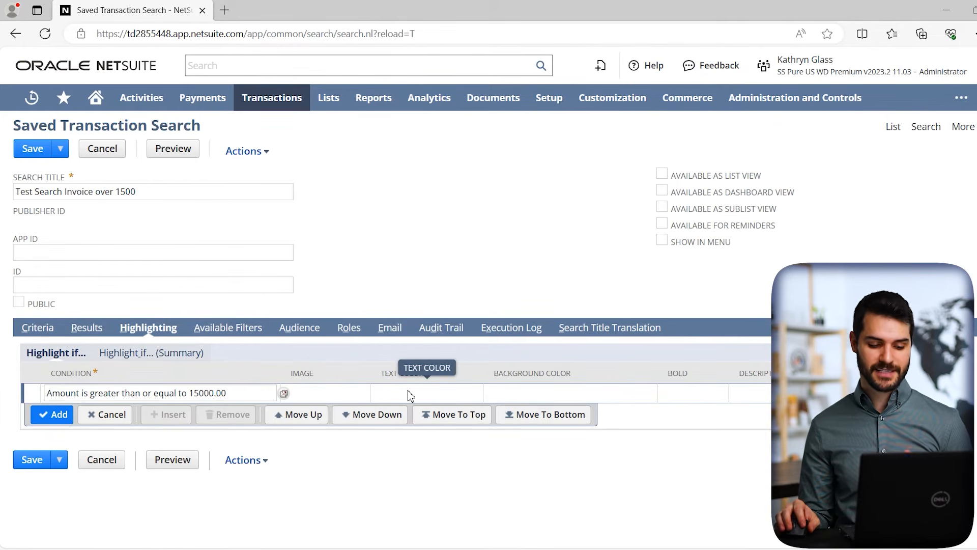
Give the highlighting rule the light yellow background #fff79b and the description "Big sale", and add it
{"action": "left_click", "coordinate": [580, 395]}
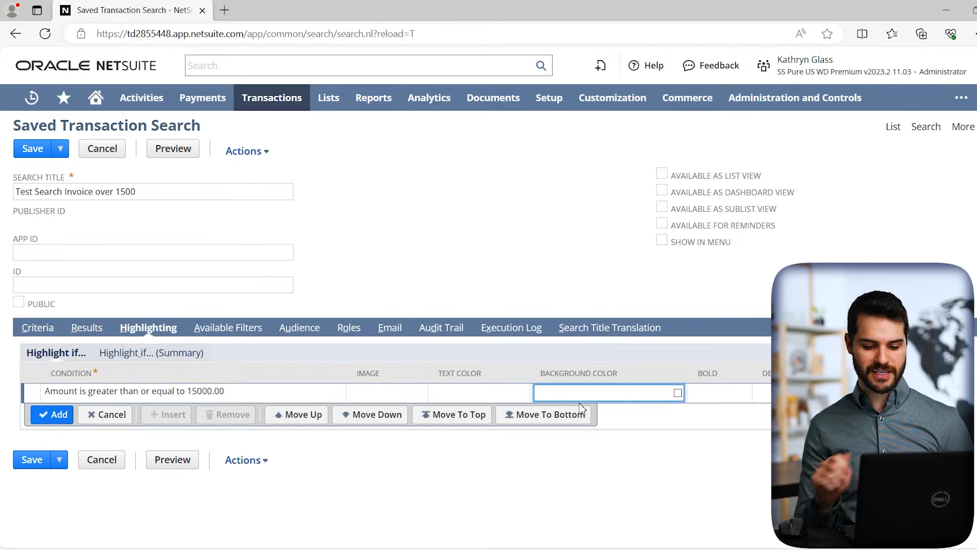
{"action": "left_click", "coordinate": [677, 393]}
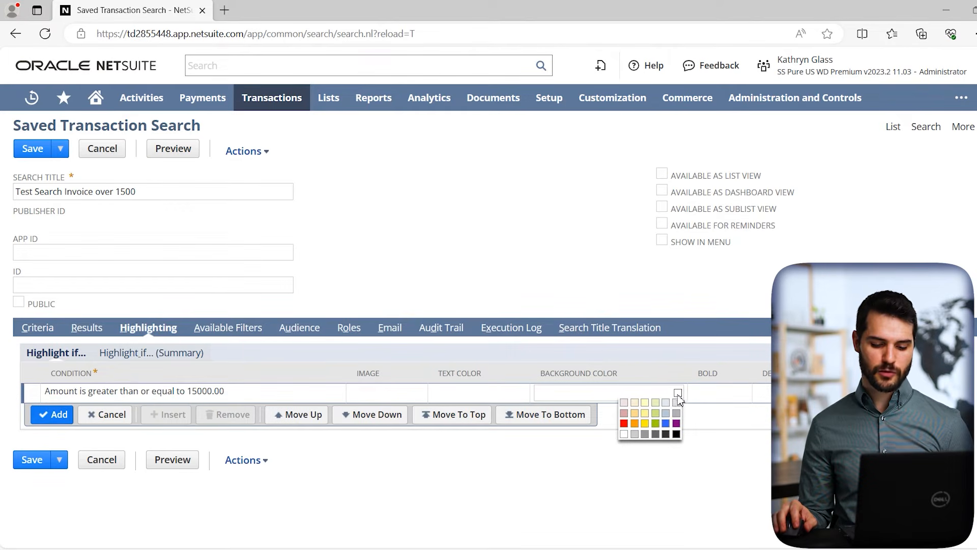
{"action": "left_click", "coordinate": [645, 414]}
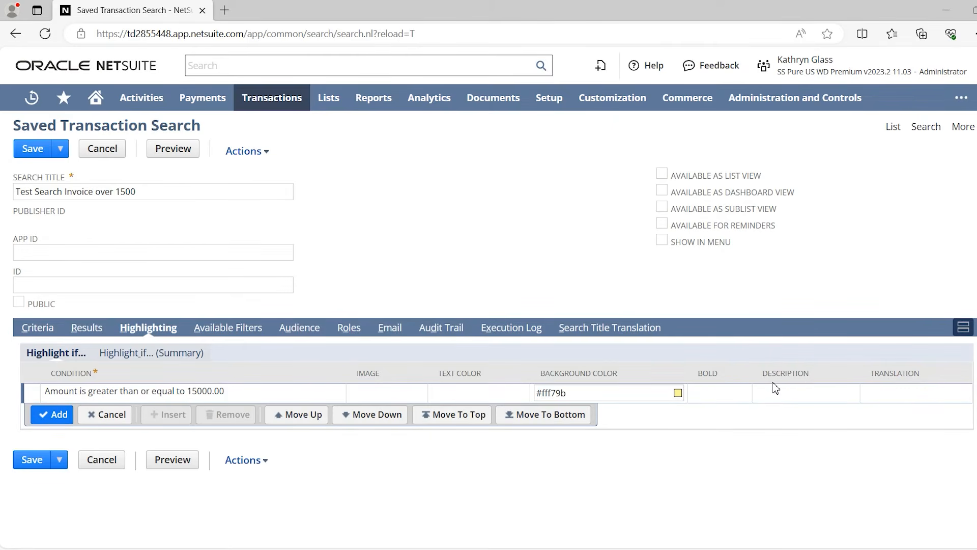
{"action": "left_click", "coordinate": [775, 387]}
{"action": "type", "text": "Big sale"}
{"action": "left_click", "coordinate": [774, 357]}
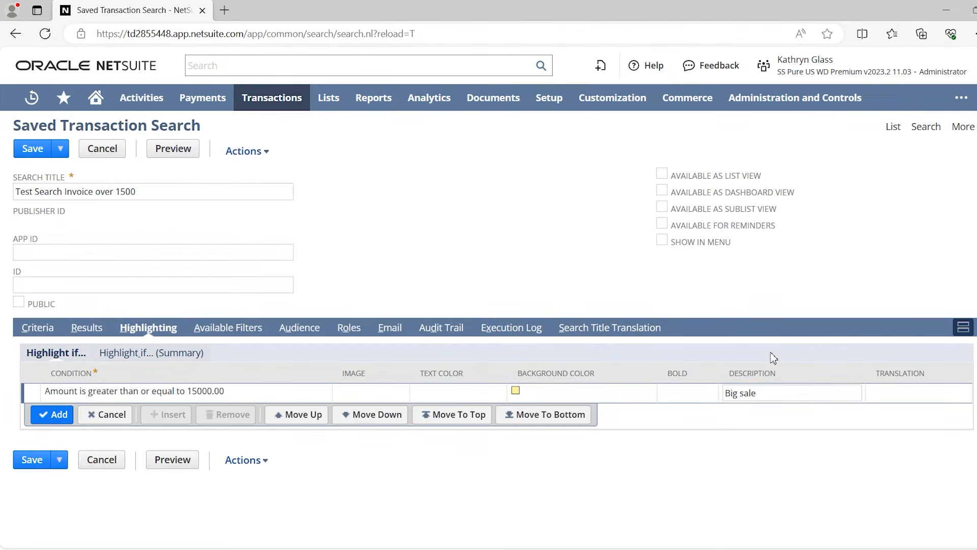
{"action": "left_click", "coordinate": [56, 415]}
Preview the search results, check the highlighted rows and their legend, and return to the criteria
{"action": "left_click", "coordinate": [173, 479]}
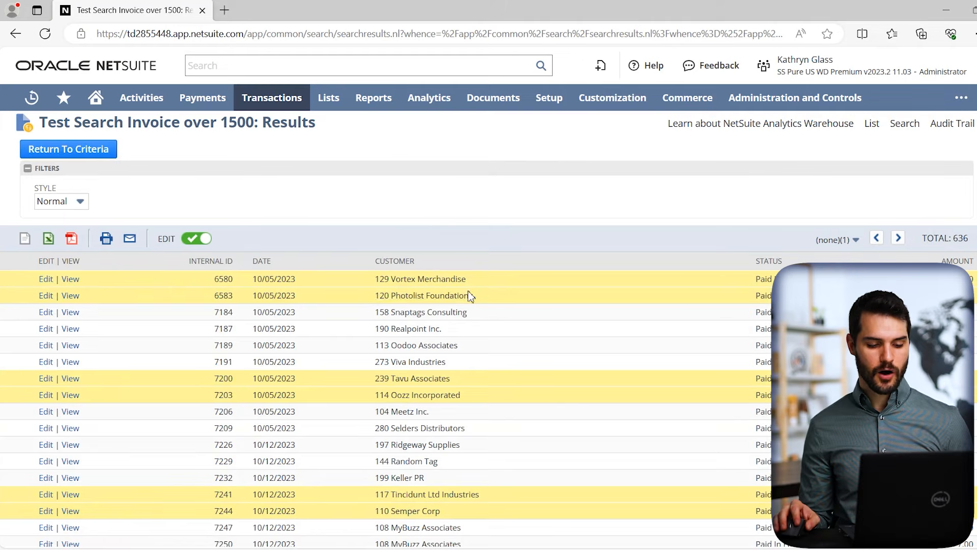
{"action": "scroll", "coordinate": [509, 387], "scroll_direction": "down", "scroll_amount": 4}
{"action": "scroll", "coordinate": [530, 419], "scroll_direction": "down", "scroll_amount": 10}
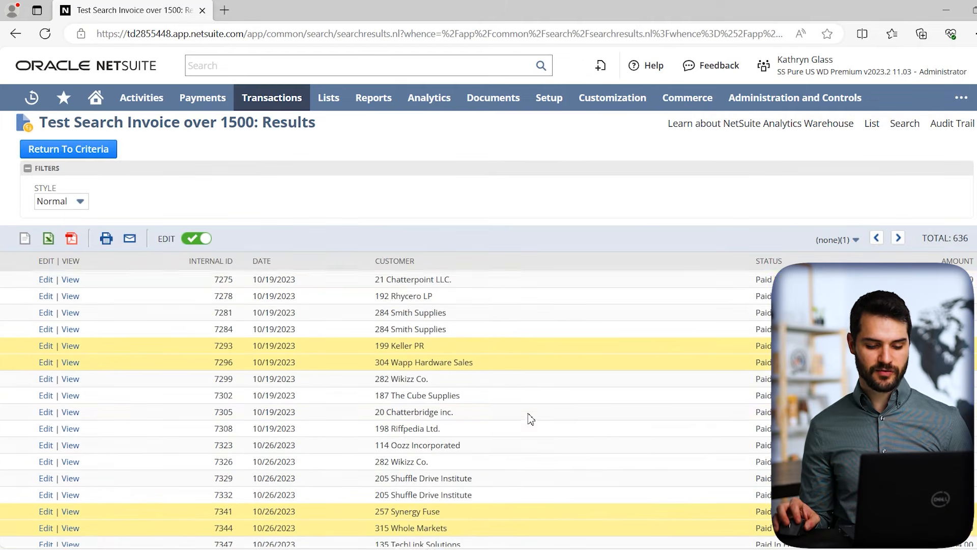
{"action": "scroll", "coordinate": [531, 420], "scroll_direction": "down", "scroll_amount": 4}
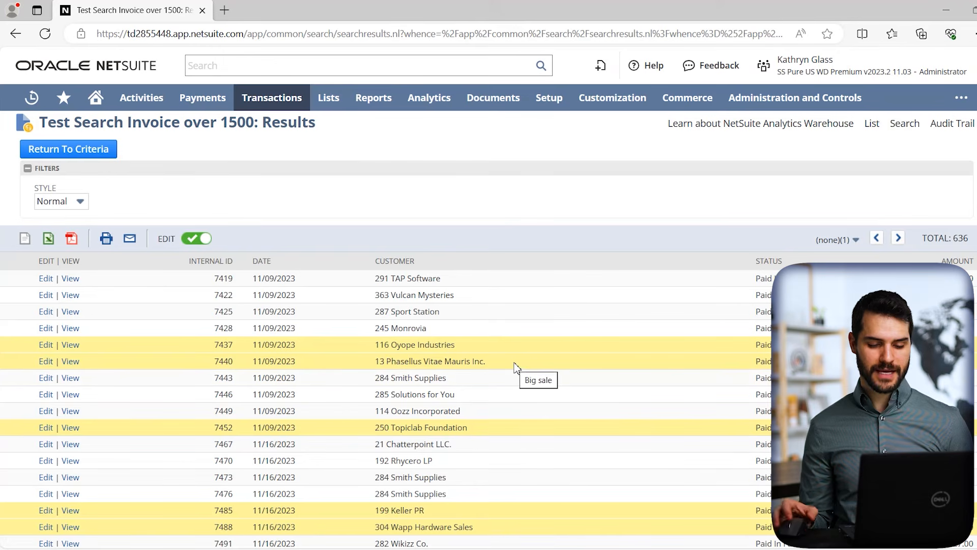
{"action": "scroll", "coordinate": [517, 368], "scroll_direction": "down", "scroll_amount": 20}
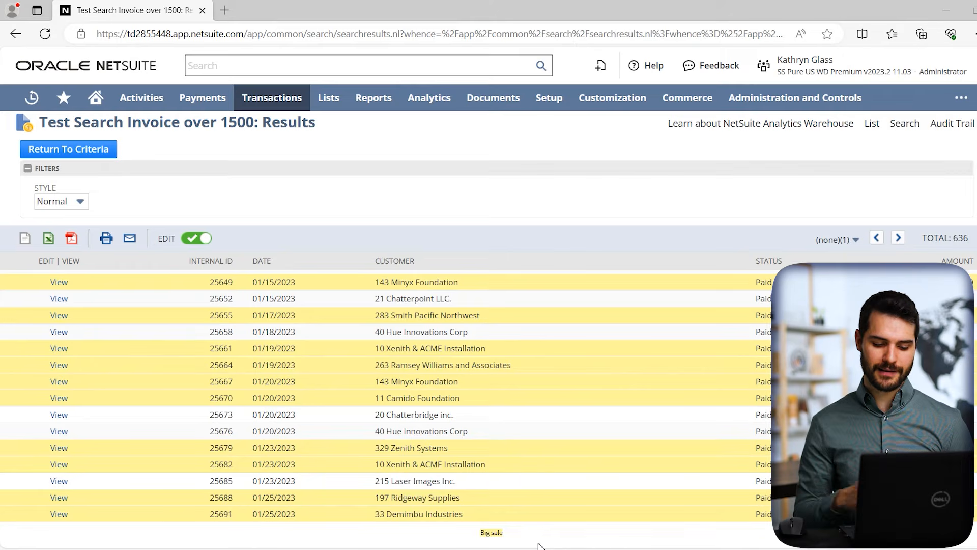
{"action": "left_click", "coordinate": [91, 157]}
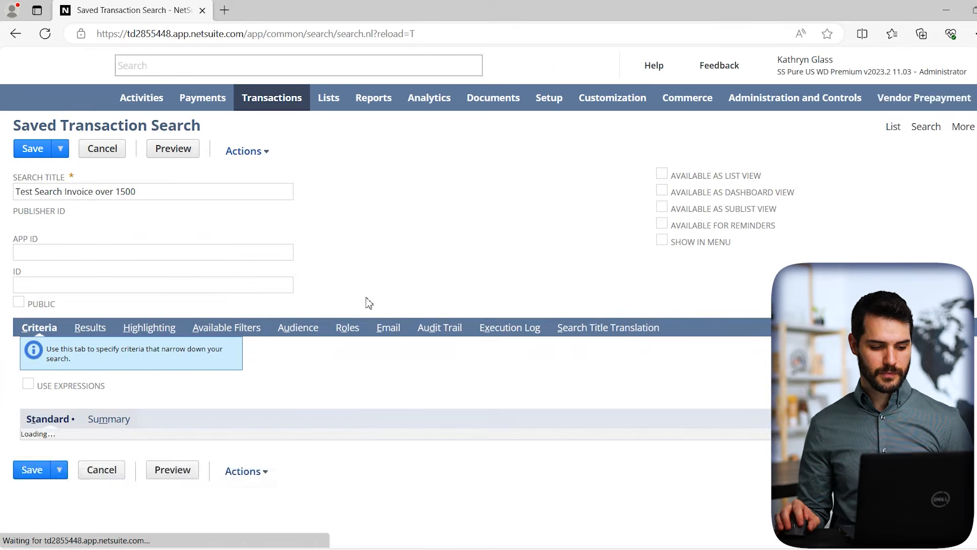
Make the saved search public and allow its audience to edit it
{"action": "left_click", "coordinate": [305, 330]}
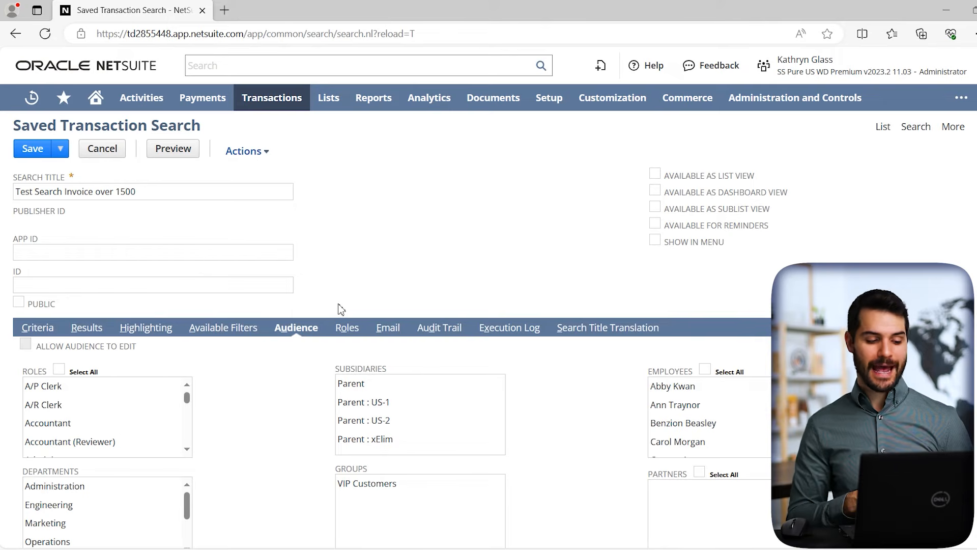
{"action": "left_click", "coordinate": [19, 303]}
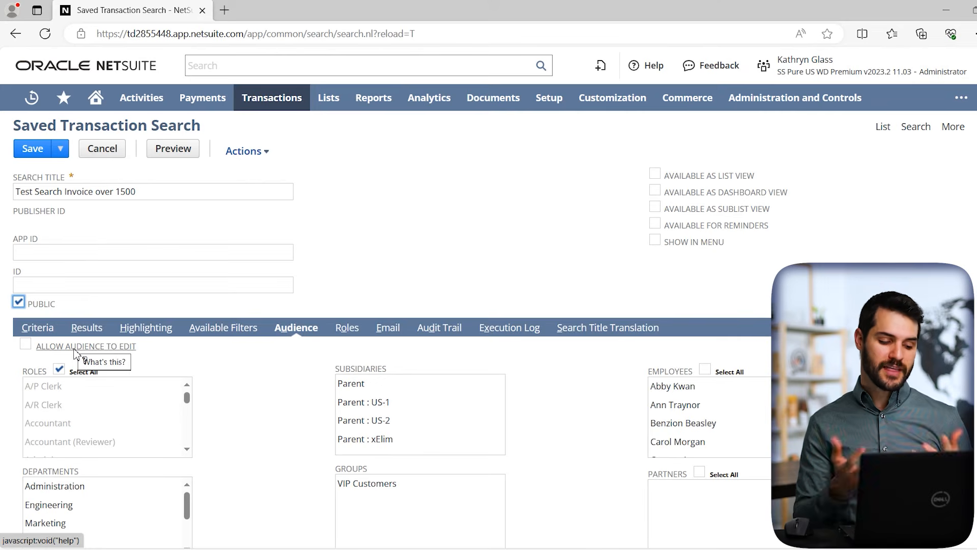
{"action": "left_click", "coordinate": [26, 344]}
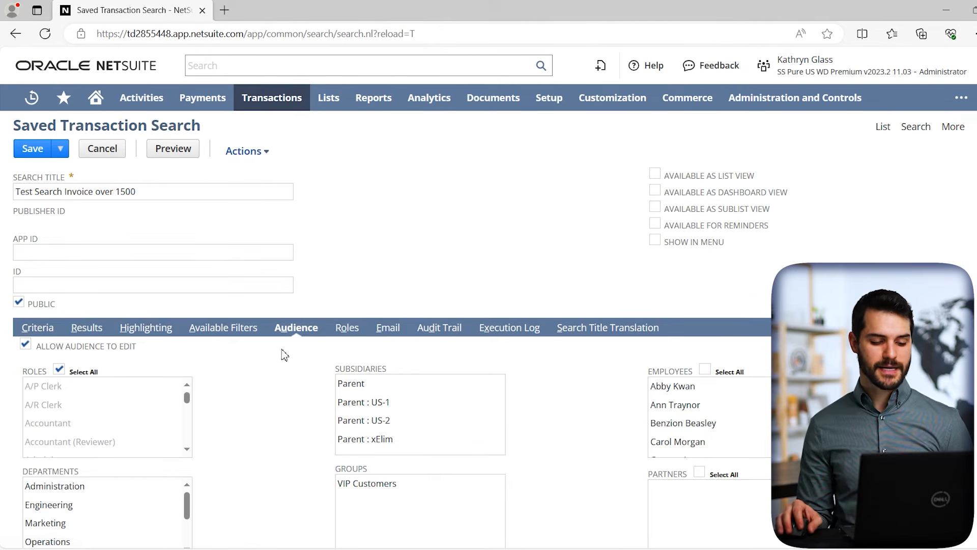
Review the saved search's role preferences and open its email settings
{"action": "left_click", "coordinate": [347, 329]}
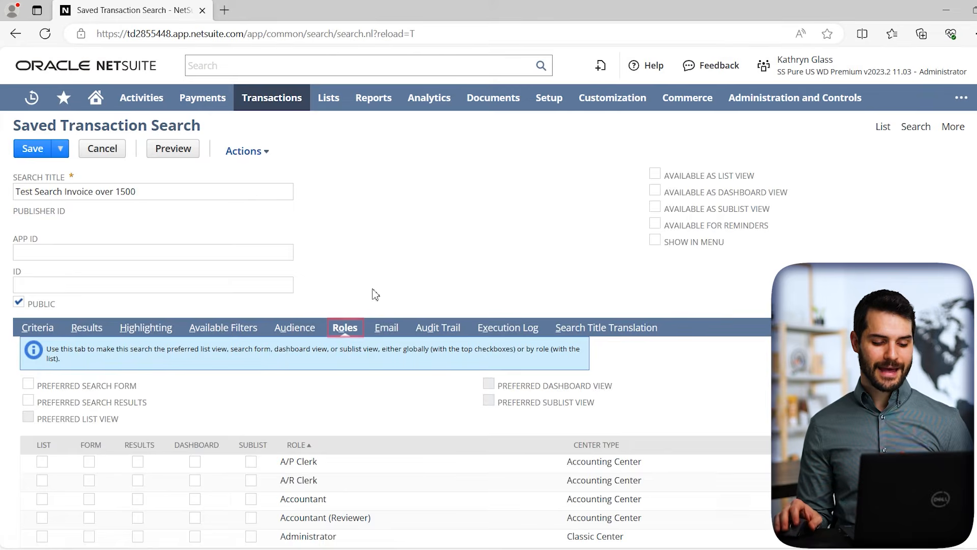
{"action": "scroll", "coordinate": [374, 296], "scroll_direction": "down", "scroll_amount": 4}
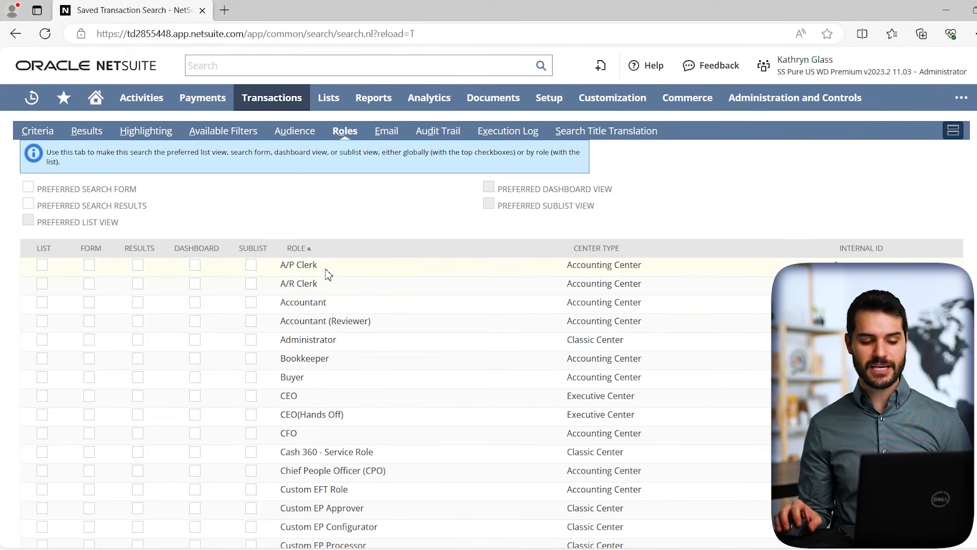
{"action": "scroll", "coordinate": [344, 252], "scroll_direction": "up", "scroll_amount": 3}
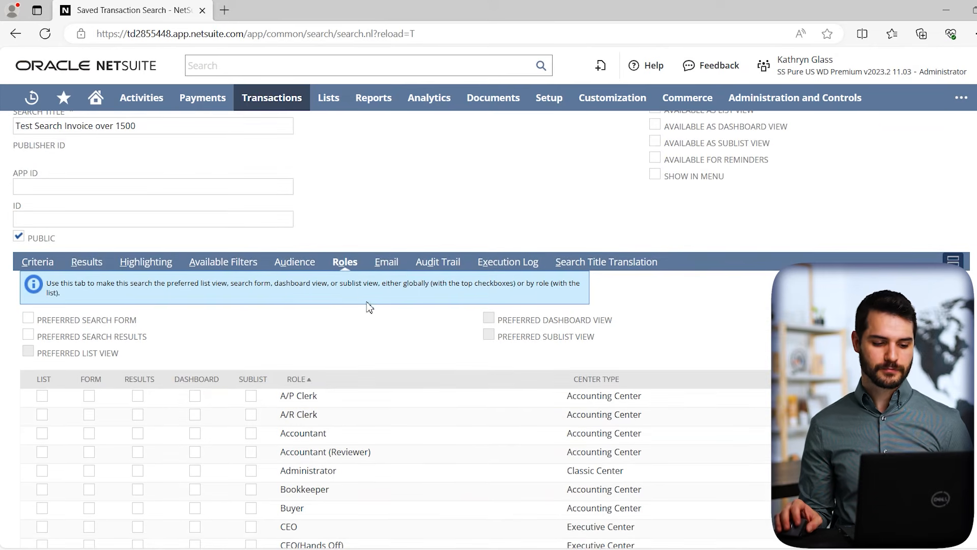
{"action": "left_click", "coordinate": [389, 268]}
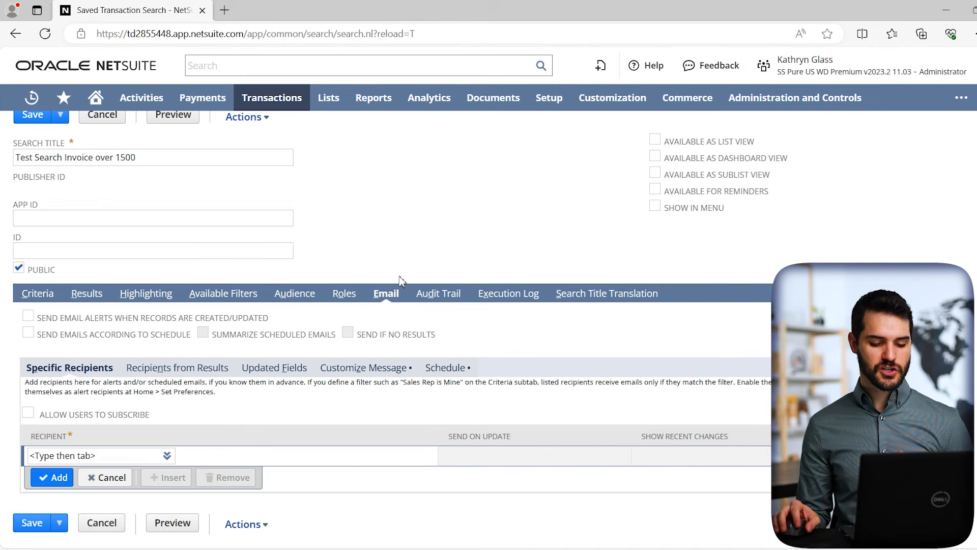
Review the email schedule settings and try scheduled emailing without the summary and send-if-no-results options
{"action": "left_click", "coordinate": [441, 377]}
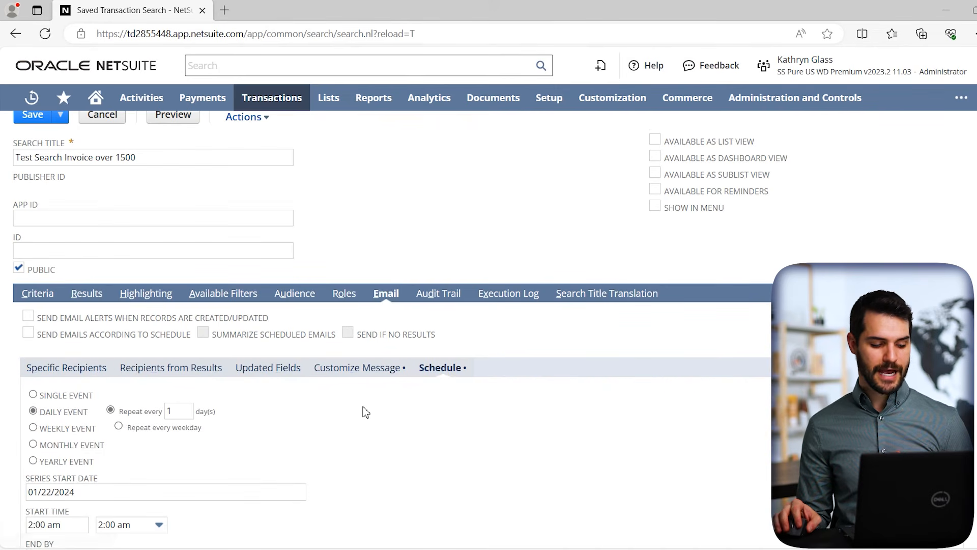
{"action": "scroll", "coordinate": [370, 407], "scroll_direction": "down", "scroll_amount": 2}
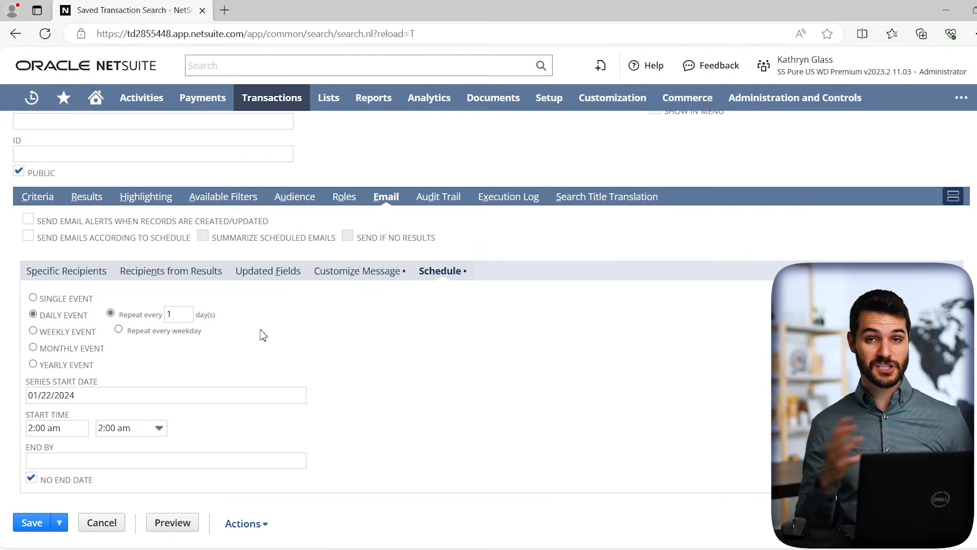
{"action": "left_click", "coordinate": [28, 238]}
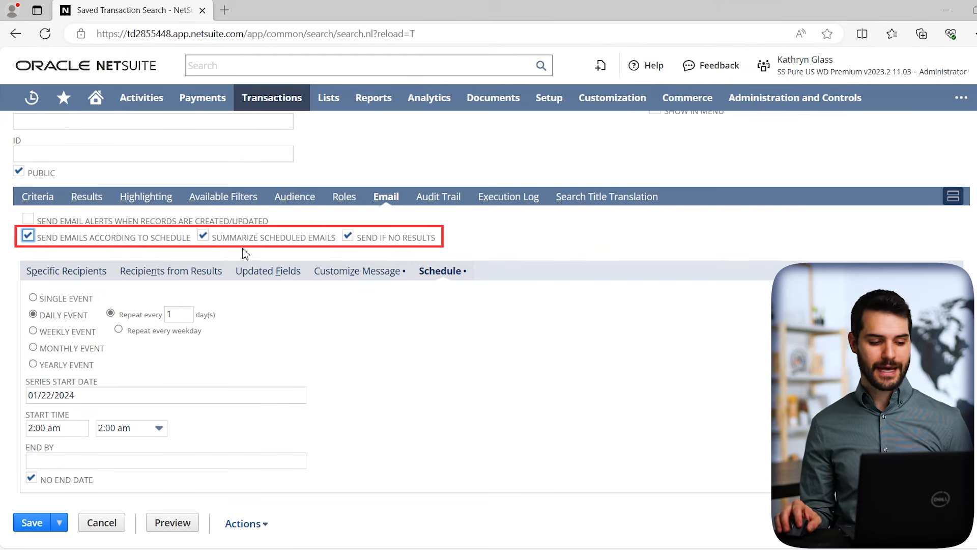
{"action": "left_click", "coordinate": [350, 237]}
{"action": "left_click", "coordinate": [204, 235]}
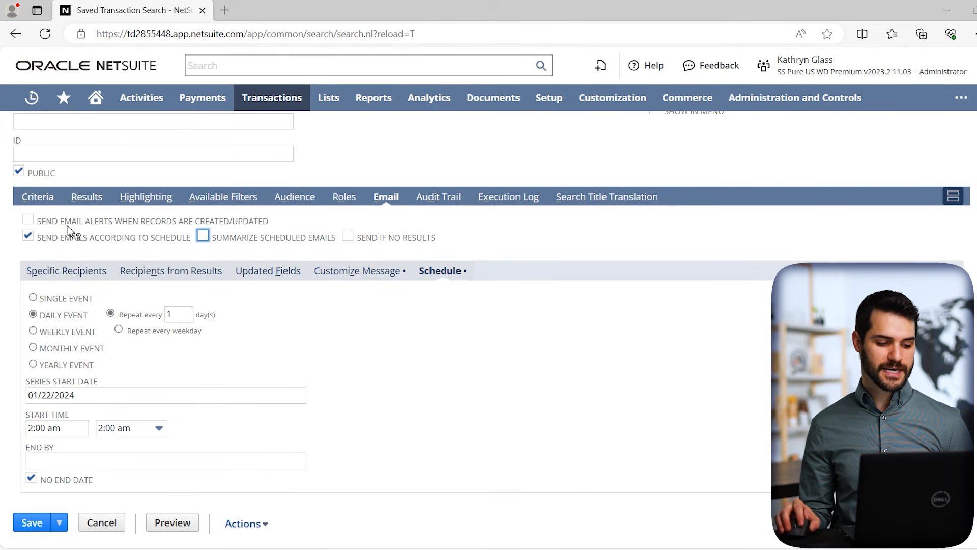
{"action": "left_click", "coordinate": [28, 237]}
Try email alerts for created or updated records while reviewing the specific recipients and message customization settings
{"action": "left_click", "coordinate": [27, 219]}
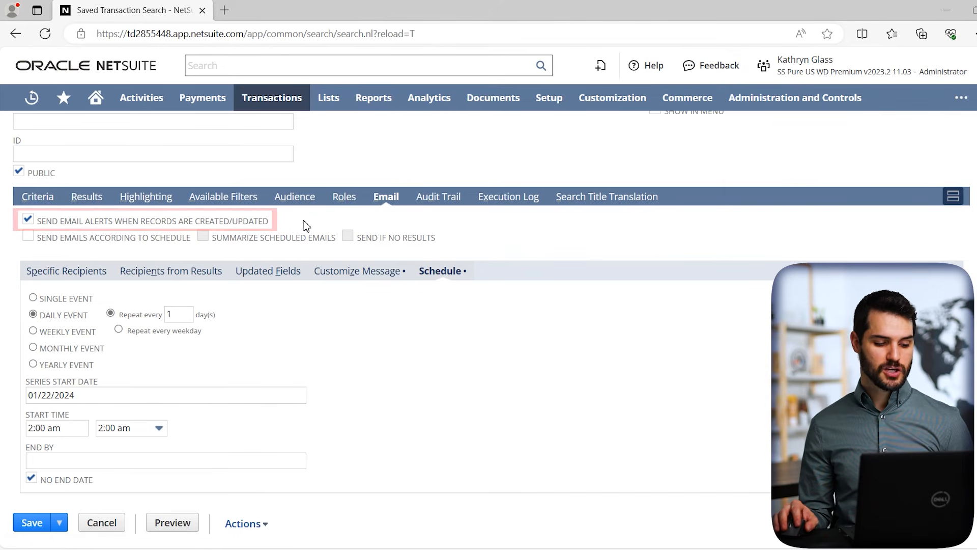
{"action": "left_click", "coordinate": [69, 273]}
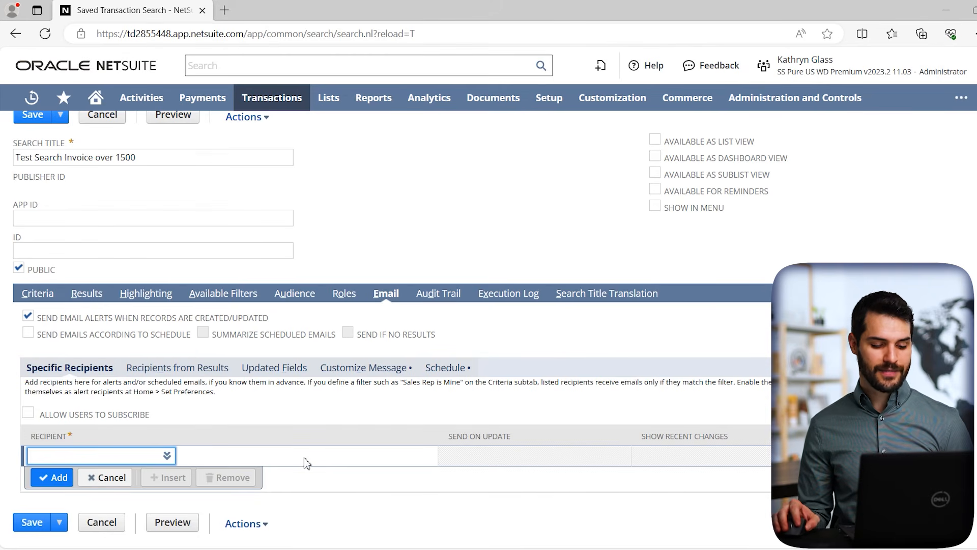
{"action": "left_click", "coordinate": [356, 369]}
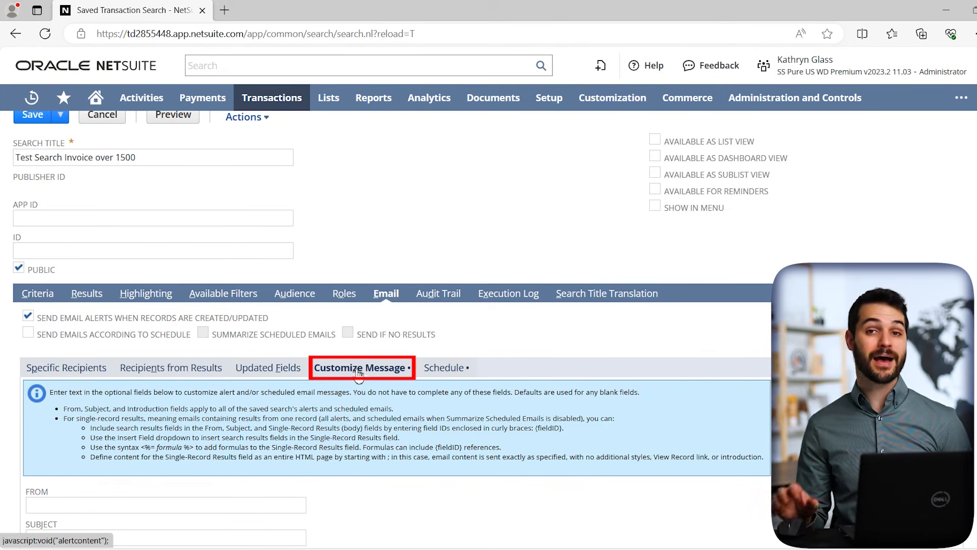
{"action": "scroll", "coordinate": [366, 374], "scroll_direction": "down", "scroll_amount": 5}
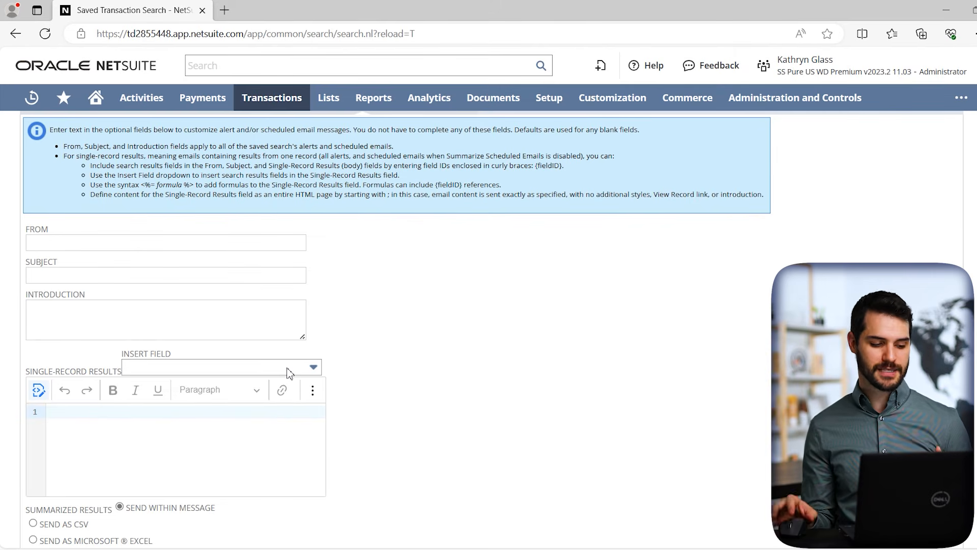
{"action": "left_click", "coordinate": [154, 440]}
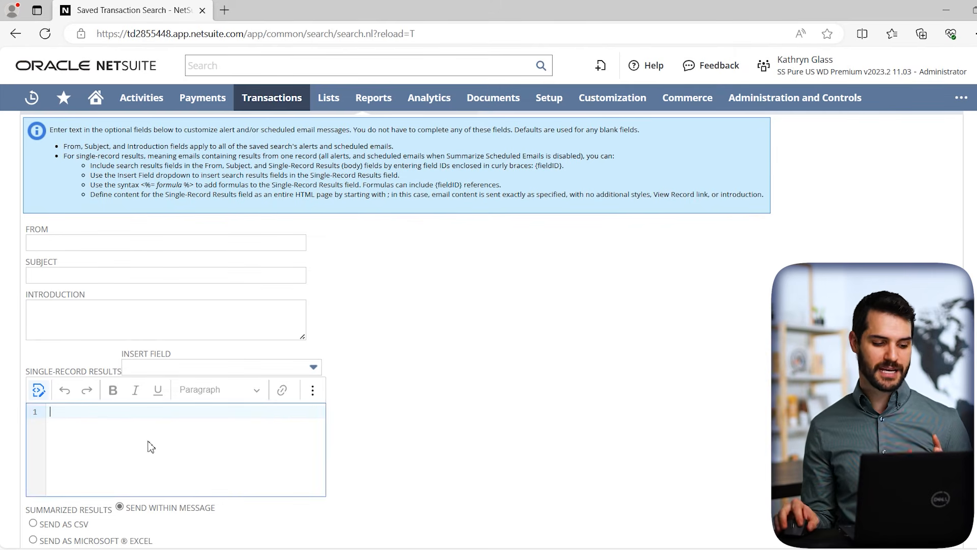
{"action": "left_click", "coordinate": [74, 240]}
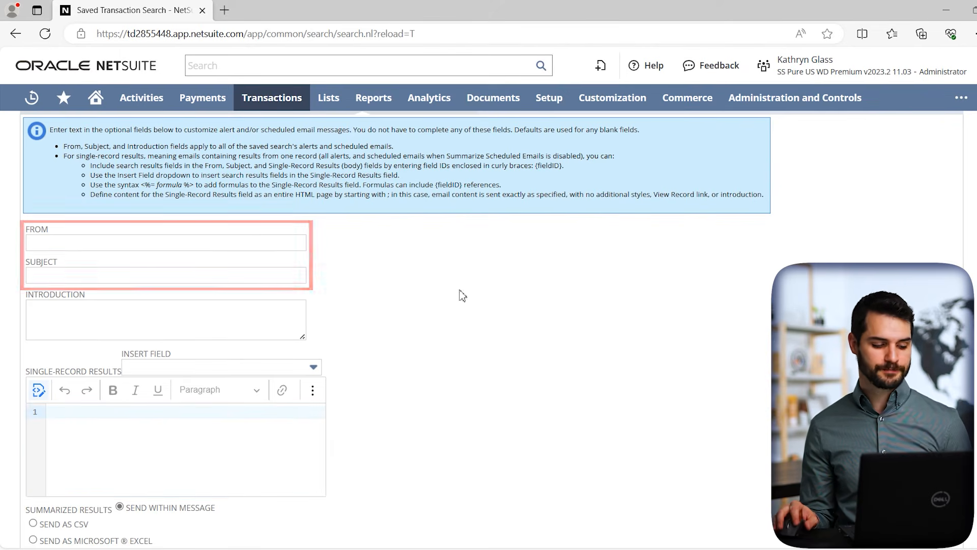
{"action": "scroll", "coordinate": [458, 301], "scroll_direction": "down", "scroll_amount": 1}
{"action": "scroll", "coordinate": [459, 309], "scroll_direction": "down", "scroll_amount": 1}
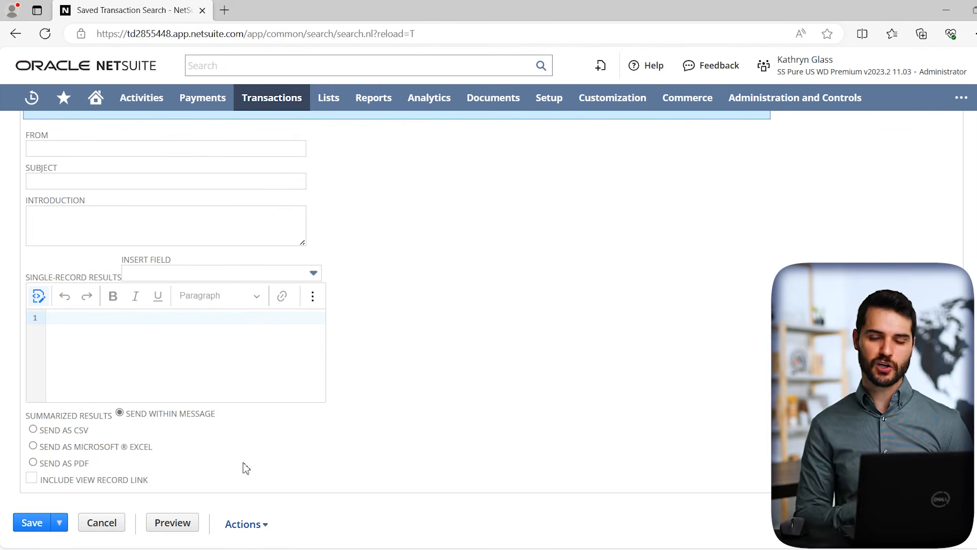
{"action": "scroll", "coordinate": [421, 388], "scroll_direction": "up", "scroll_amount": 4}
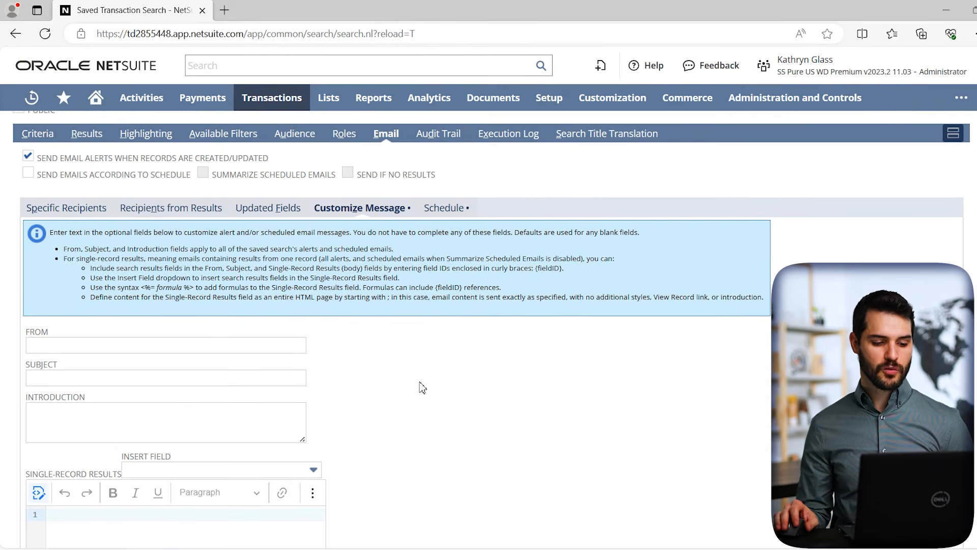
{"action": "left_click", "coordinate": [28, 159]}
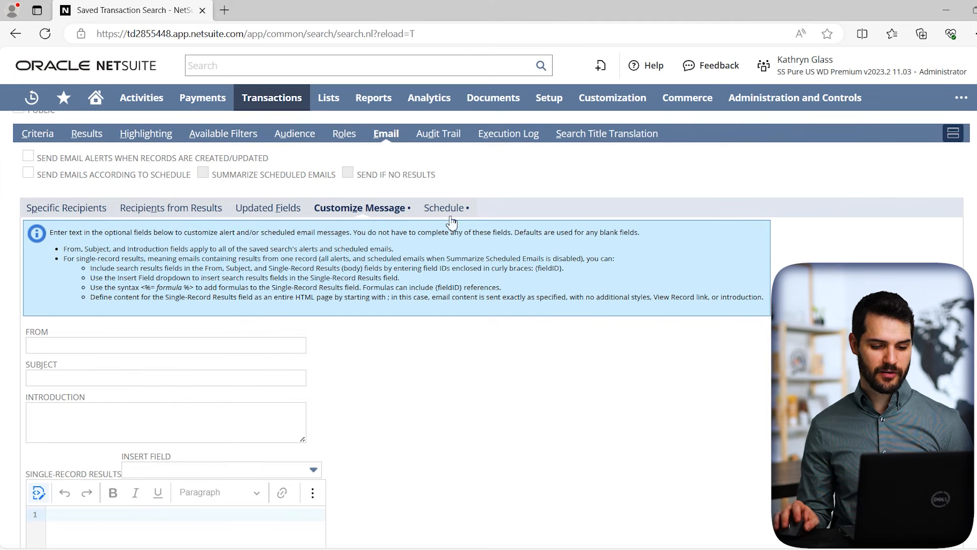
Save the "Test Search Invoice over 1500" saved search
{"action": "scroll", "coordinate": [286, 316], "scroll_direction": "down", "scroll_amount": 4}
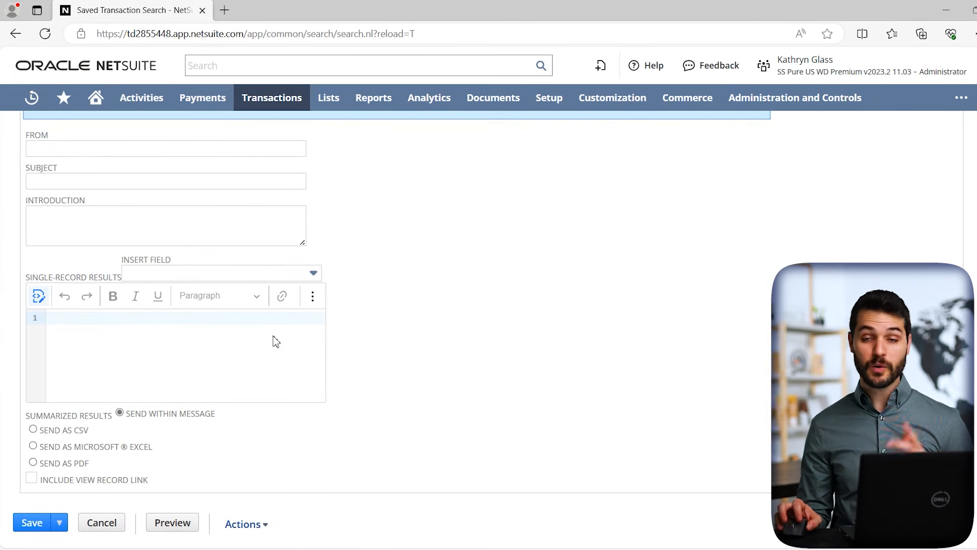
{"action": "left_click", "coordinate": [32, 522]}
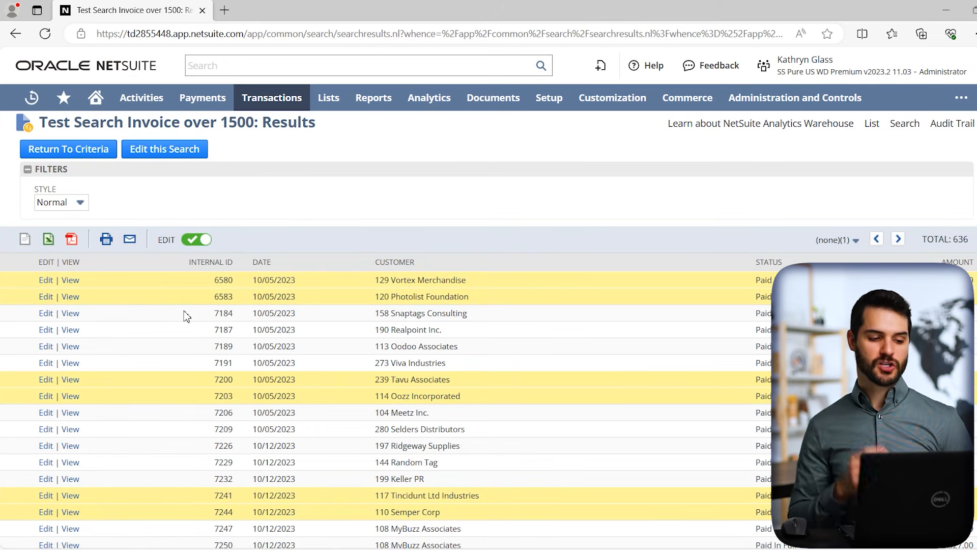
Add a Custom Search portlet above the System Notes Audit Log on the home dashboard
{"action": "left_click", "coordinate": [96, 97]}
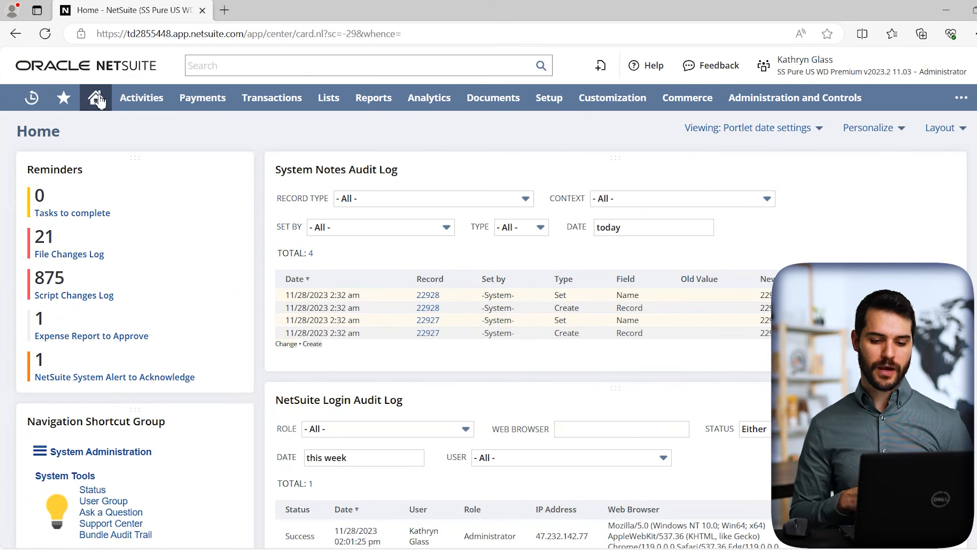
{"action": "left_click", "coordinate": [889, 133]}
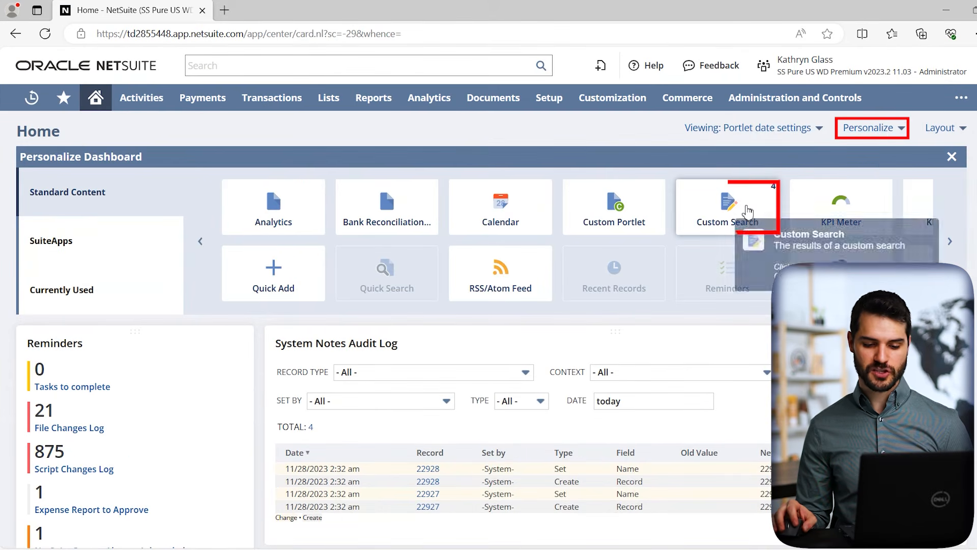
{"action": "left_click_drag", "start_coordinate": [729, 215], "coordinate": [499, 363]}
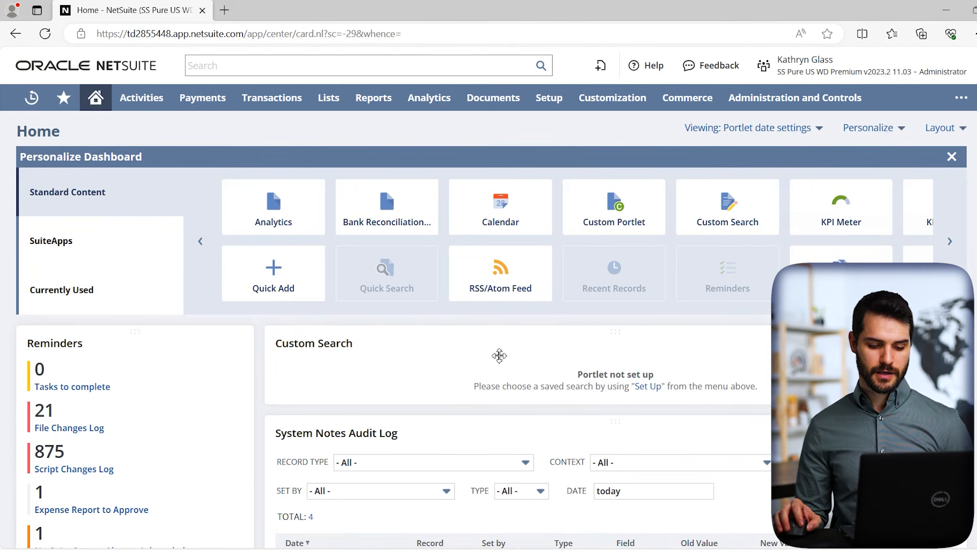
{"action": "left_click", "coordinate": [952, 157]}
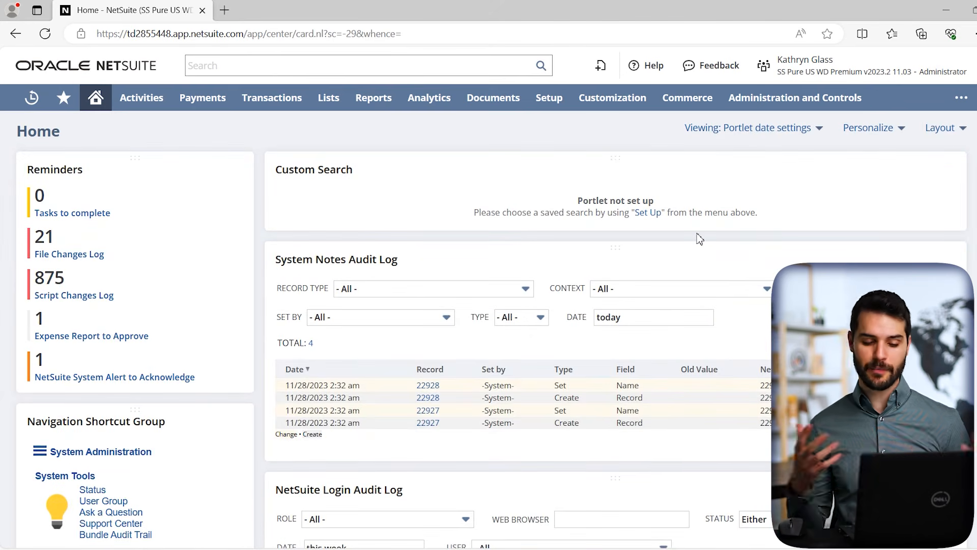
Set up the Custom Search portlet to show the saved search "Test Search Invoice over 1500" and save its preferences
{"action": "left_click", "coordinate": [649, 213]}
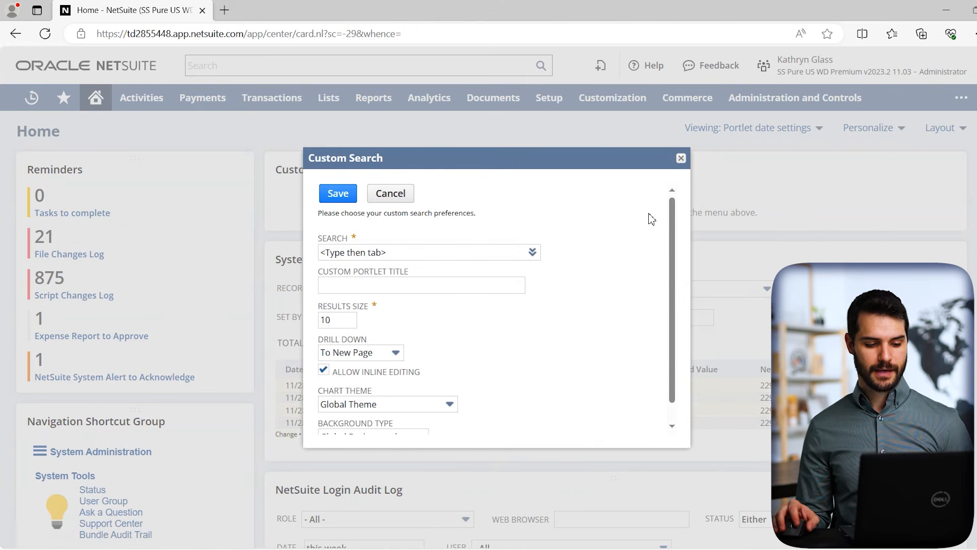
{"action": "left_click", "coordinate": [533, 253]}
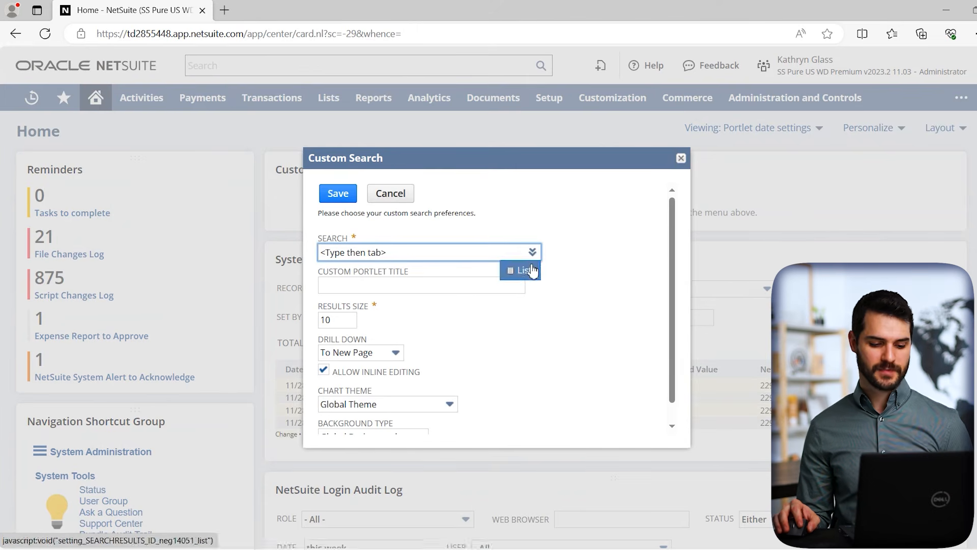
{"action": "type", "text": "test"}
{"action": "key", "text": "Return"}
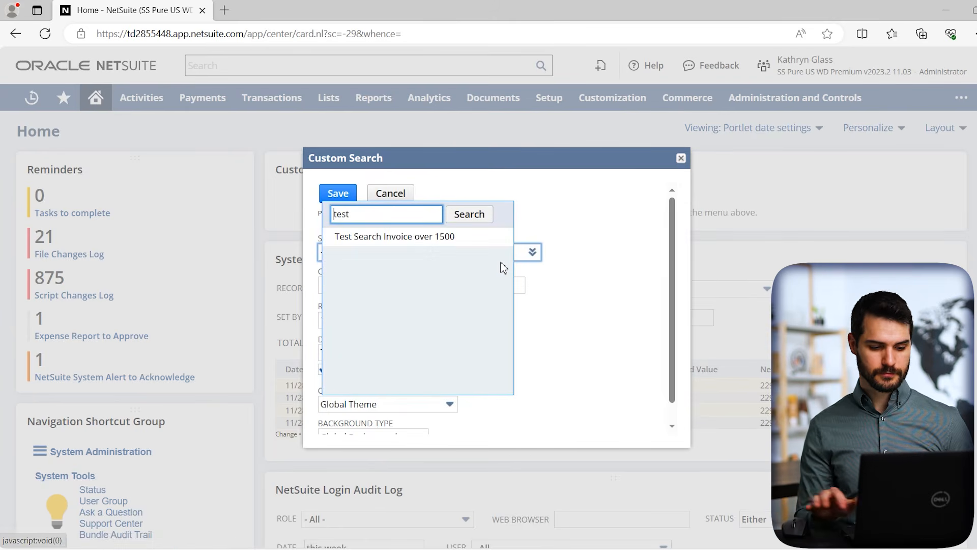
{"action": "left_click", "coordinate": [442, 237]}
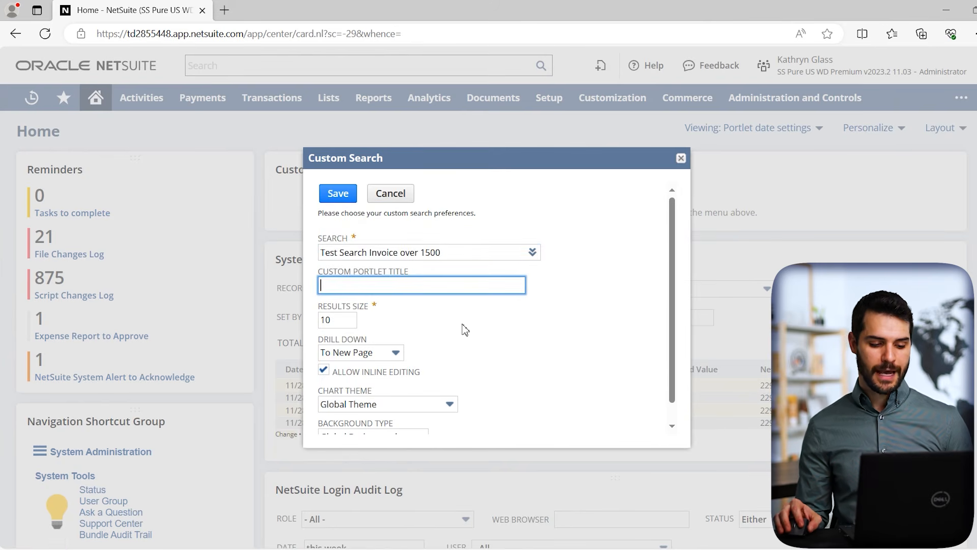
{"action": "scroll", "coordinate": [407, 387], "scroll_direction": "down", "scroll_amount": 1}
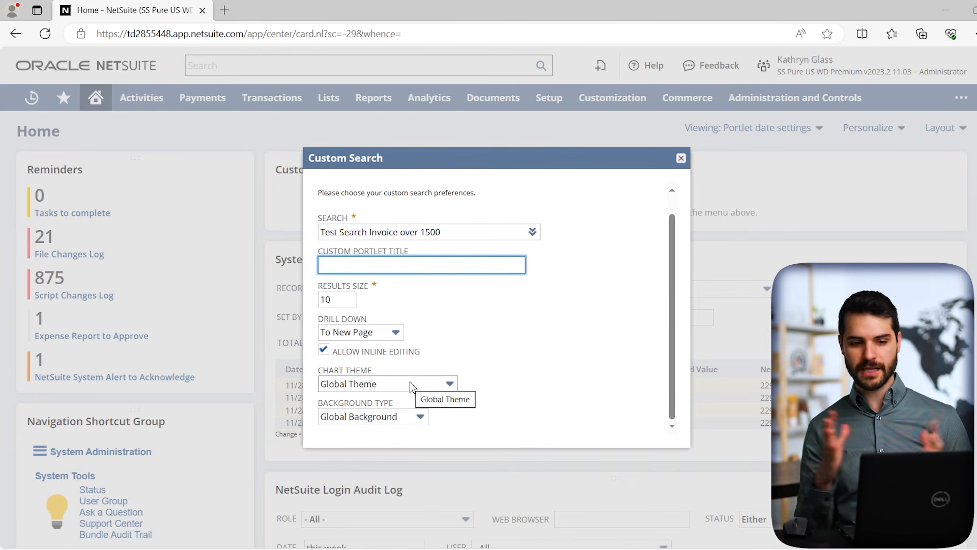
{"action": "scroll", "coordinate": [505, 359], "scroll_direction": "up", "scroll_amount": 1}
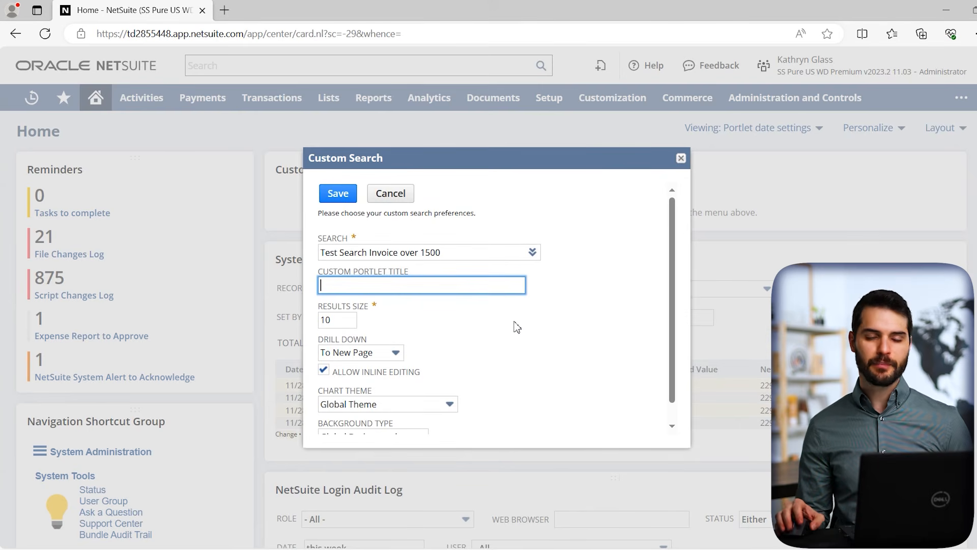
{"action": "left_click", "coordinate": [341, 198]}
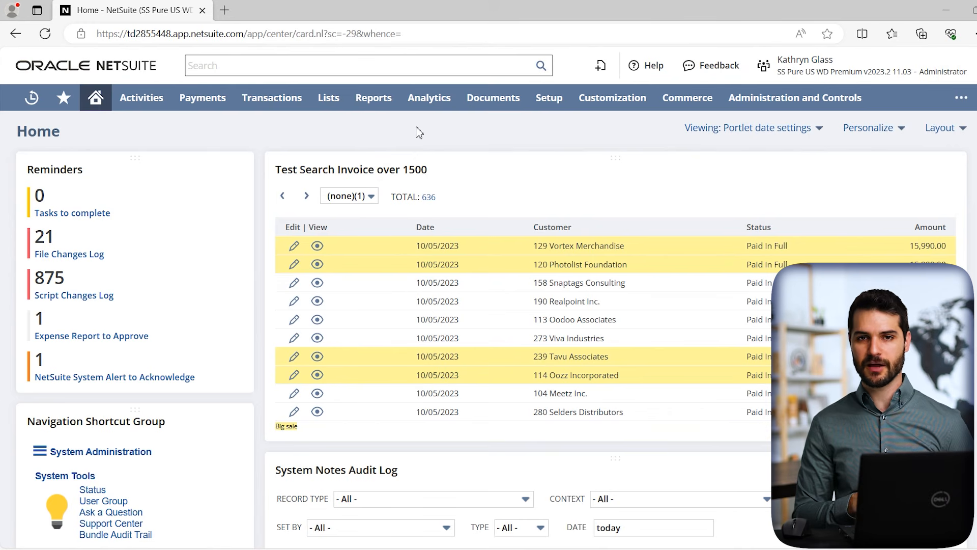
Look through the sales transaction types and open the transaction search for sales orders
{"action": "mouse_move", "coordinate": [301, 104]}
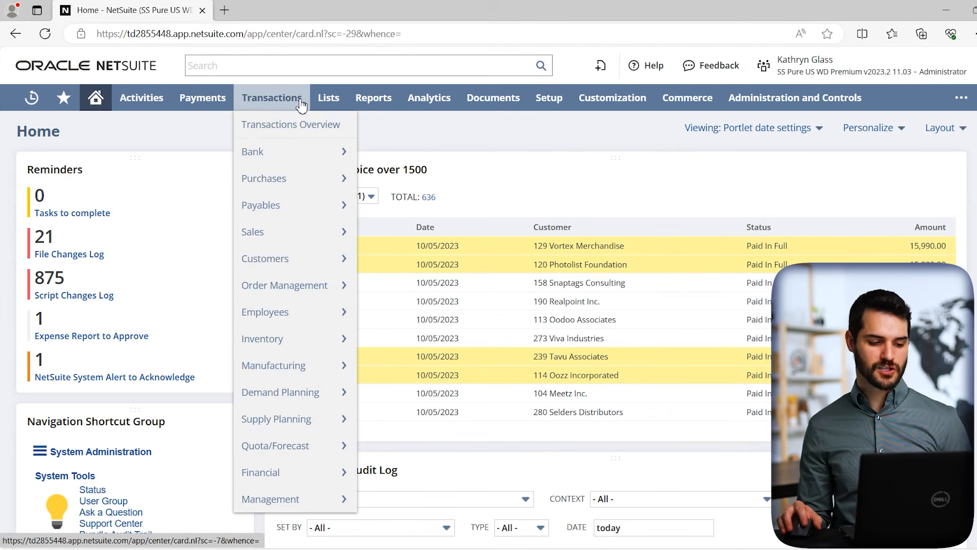
{"action": "mouse_move", "coordinate": [295, 229]}
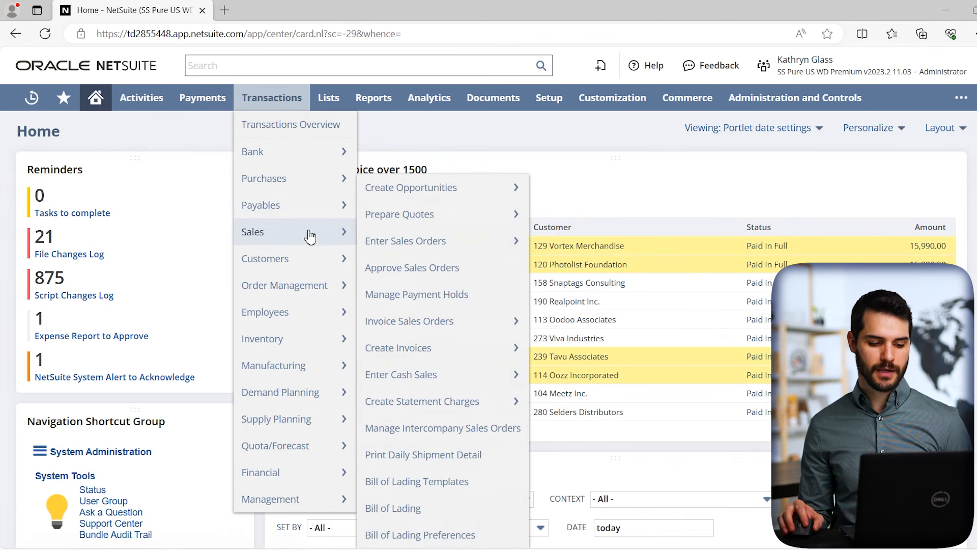
{"action": "mouse_move", "coordinate": [388, 239]}
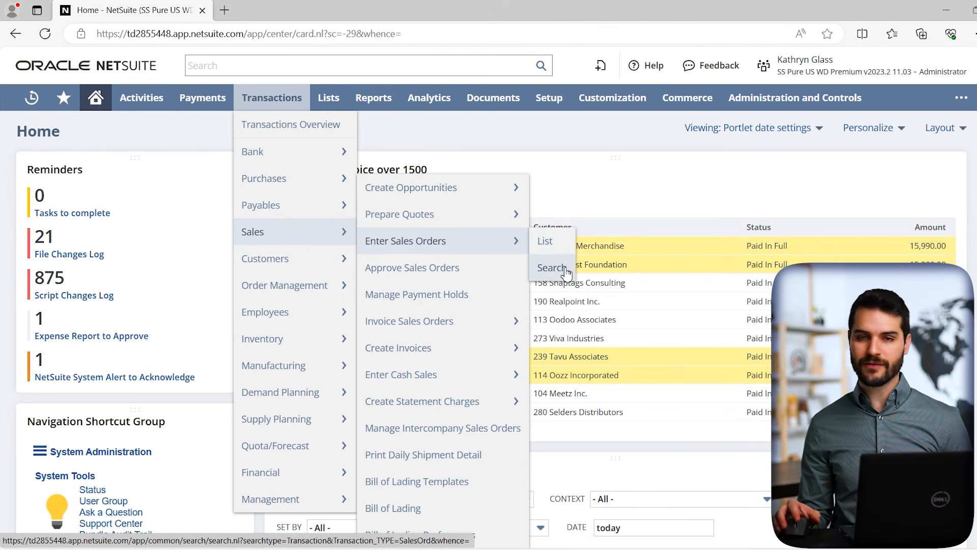
{"action": "mouse_move", "coordinate": [483, 196]}
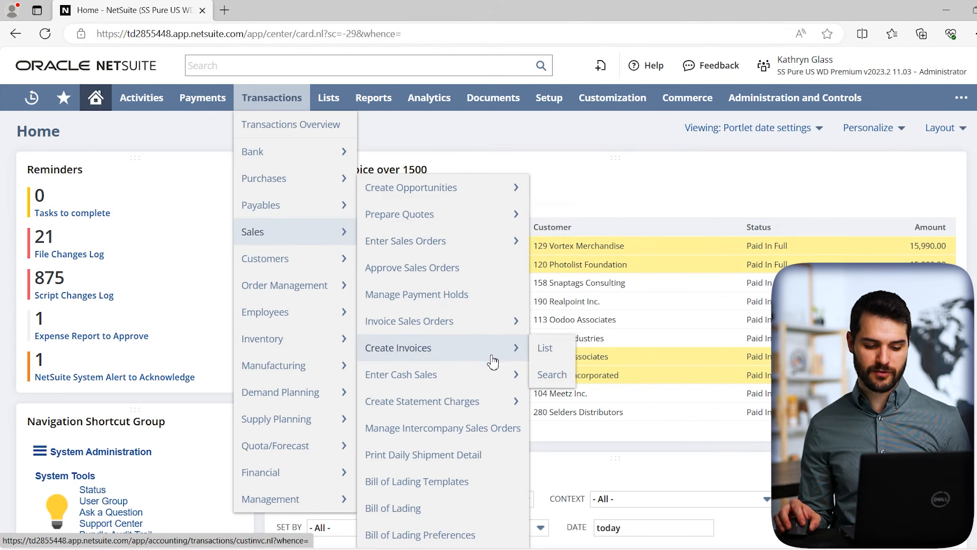
{"action": "mouse_move", "coordinate": [489, 383]}
{"action": "mouse_move", "coordinate": [498, 241]}
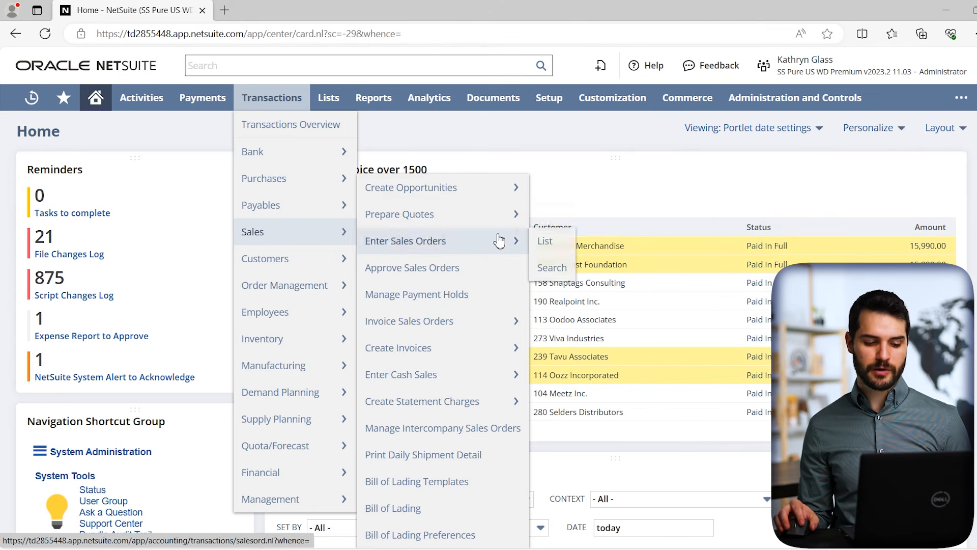
{"action": "left_click", "coordinate": [558, 268]}
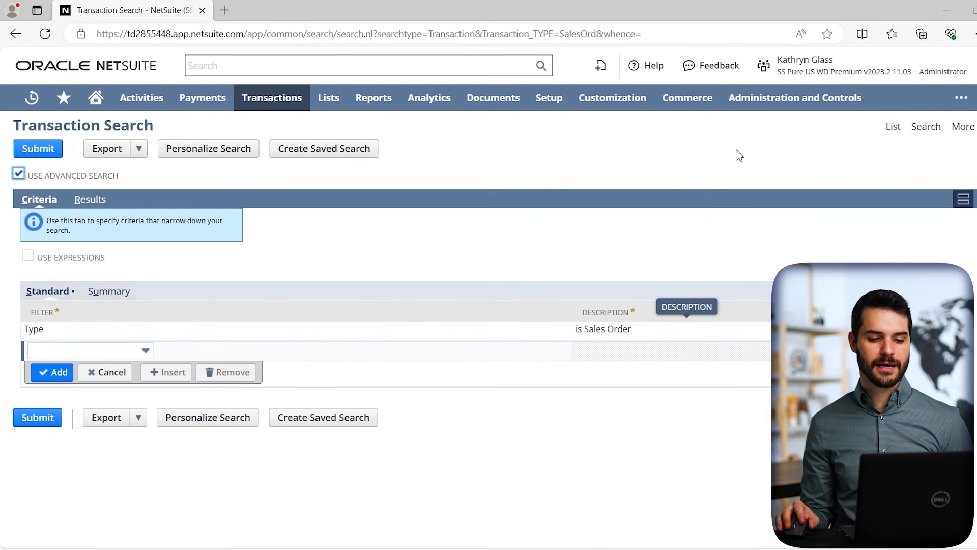
Browse the account's setup options
{"action": "mouse_move", "coordinate": [555, 99]}
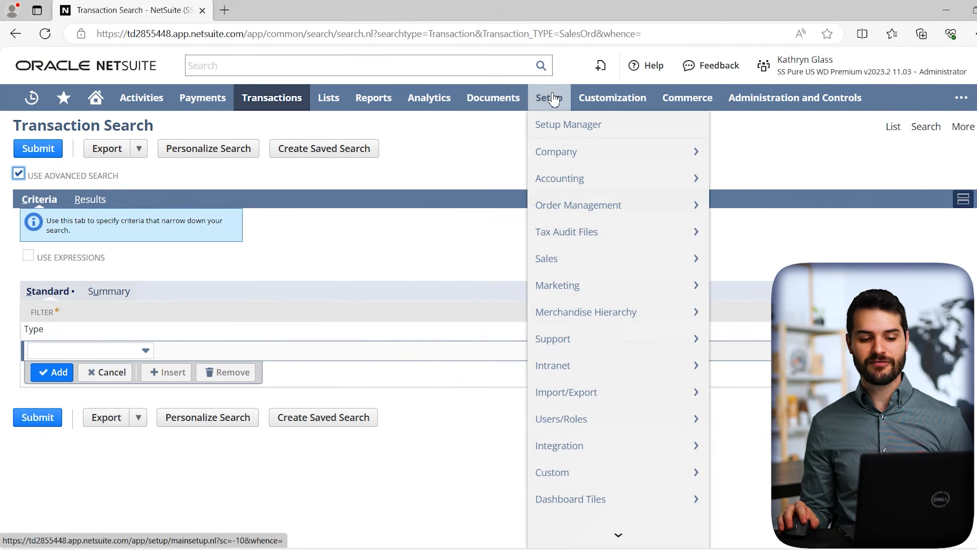